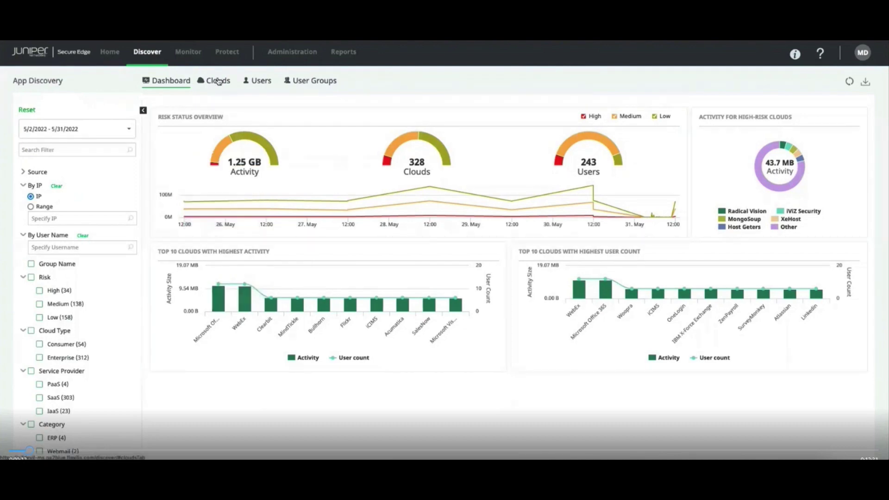
- List discovered clouds with unsanctioned ones sorted highest risk first, leaving stencyl's action at Block
{"action": "left_click", "coordinate": [218, 82]}
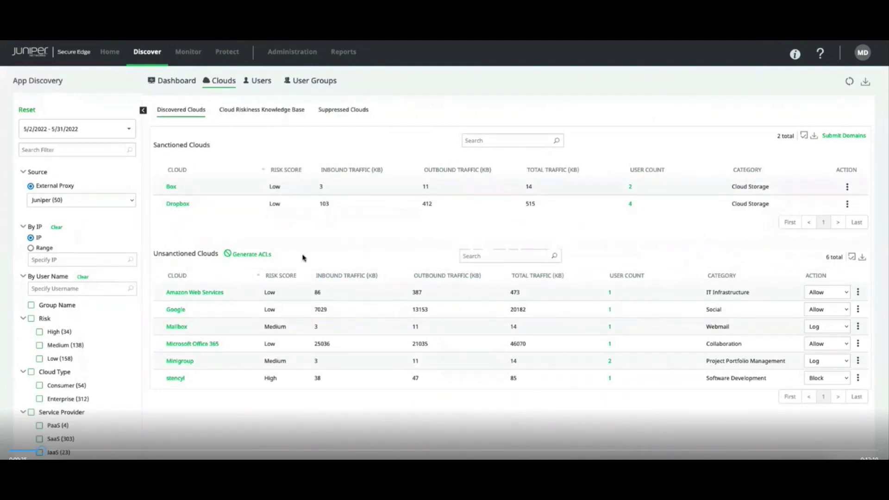
{"action": "left_click", "coordinate": [281, 276]}
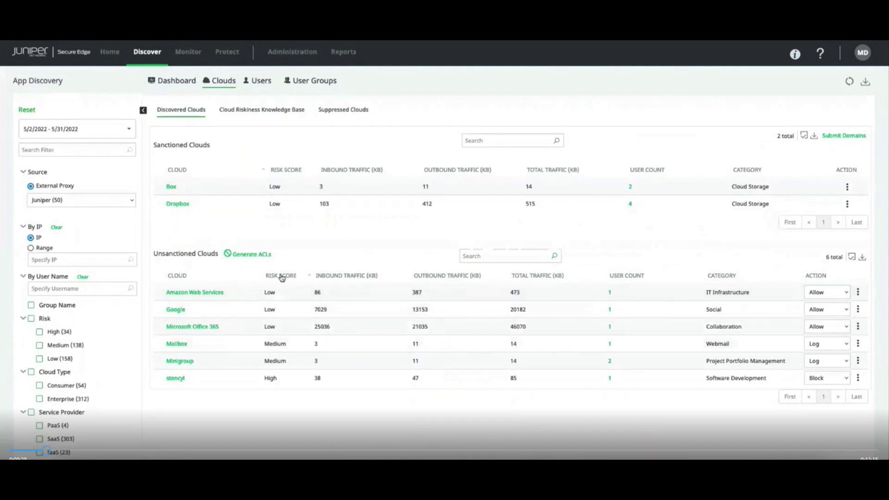
{"action": "left_click", "coordinate": [281, 276]}
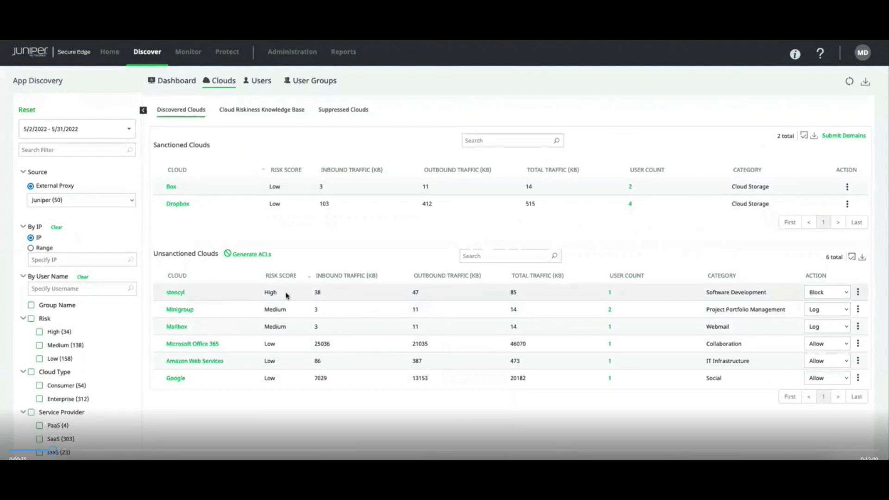
{"action": "left_click", "coordinate": [842, 295]}
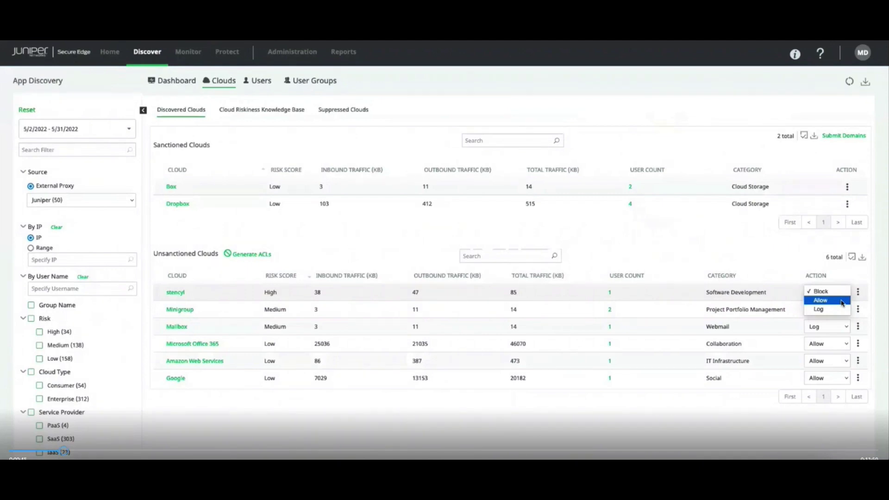
{"action": "left_click", "coordinate": [271, 113]}
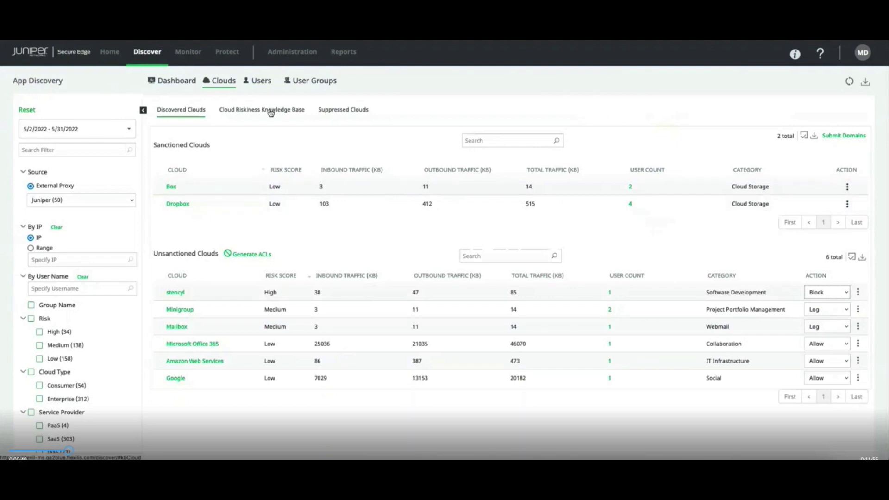
- Open 02Hosting's risk details (score 9) from the Cloud Riskiness Knowledge Base
{"action": "left_click", "coordinate": [270, 112]}
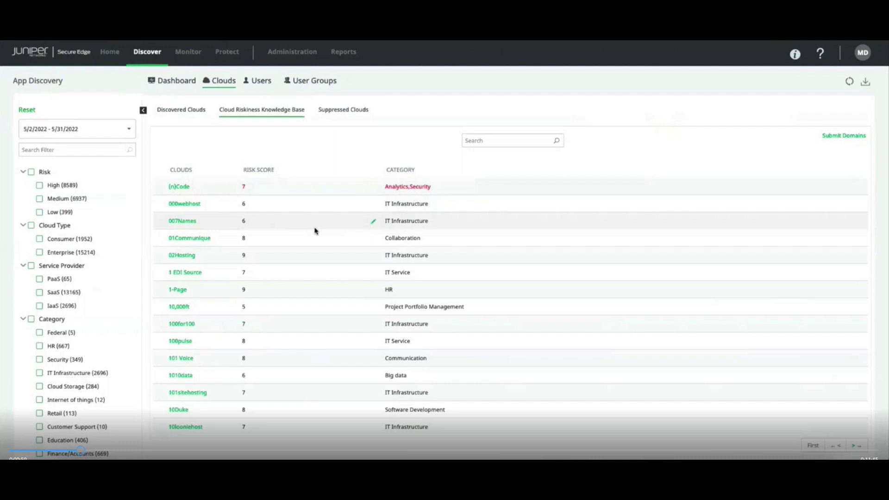
{"action": "left_click", "coordinate": [195, 256]}
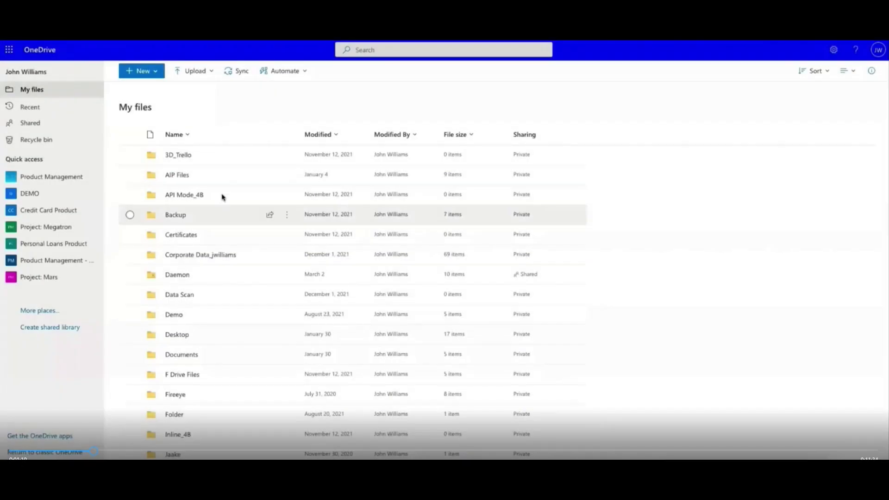
- Scroll My files and open the Project Files folder holding Memo_NanoSystems Inc.docx
{"action": "scroll", "coordinate": [310, 119], "scroll_direction": "down", "scroll_amount": 2}
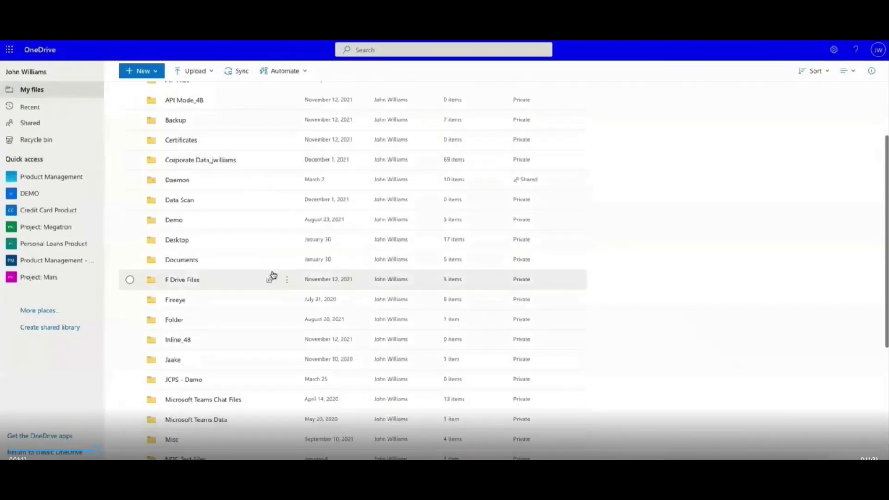
{"action": "scroll", "coordinate": [272, 276], "scroll_direction": "down", "scroll_amount": 3}
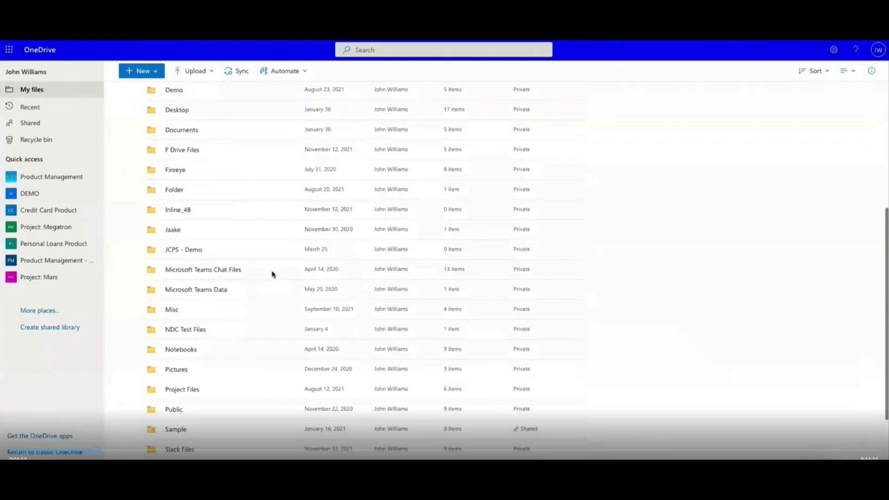
{"action": "left_click", "coordinate": [182, 389]}
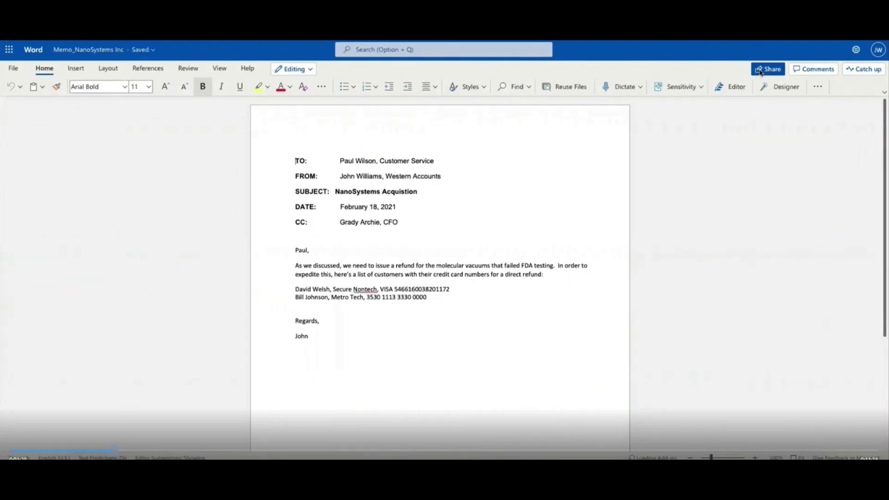
- Share the memo with a suggested contact and an external e-mail address
{"action": "left_click", "coordinate": [760, 70]}
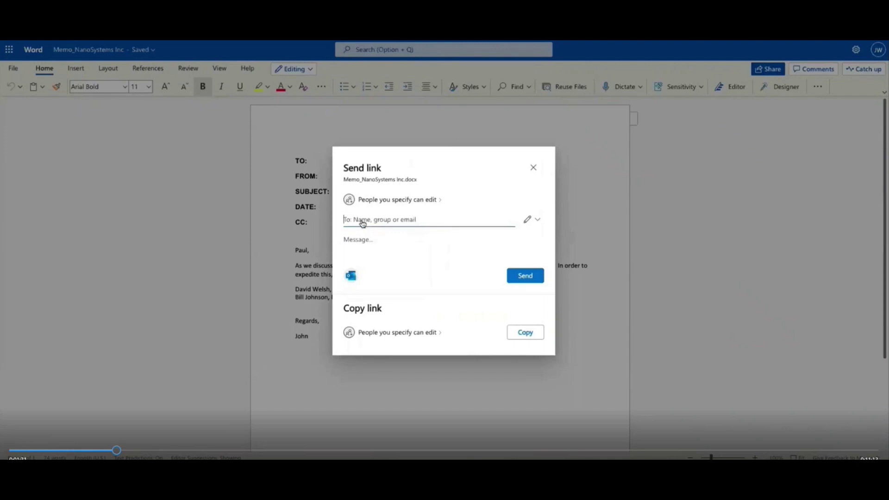
{"action": "type", "text": "grad"}
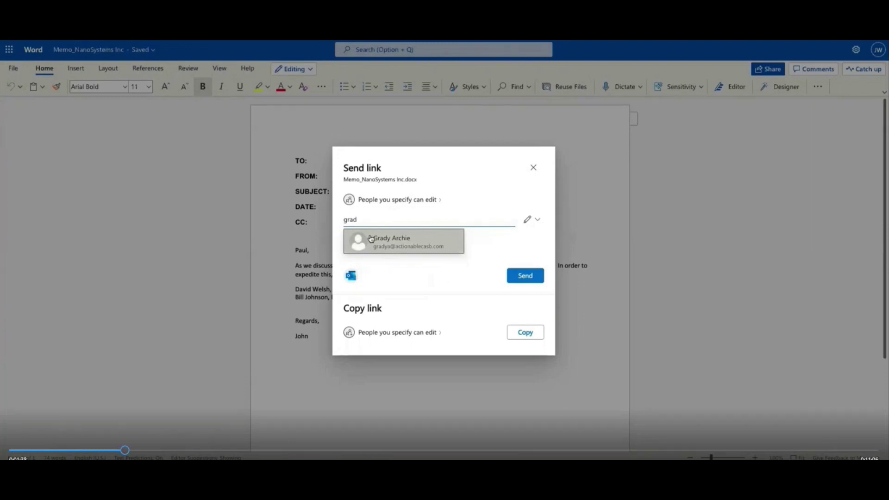
{"action": "left_click", "coordinate": [371, 238]}
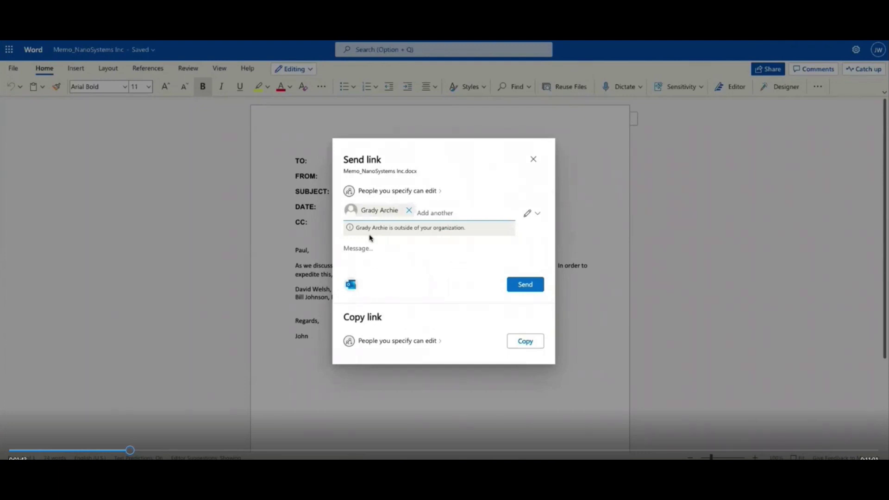
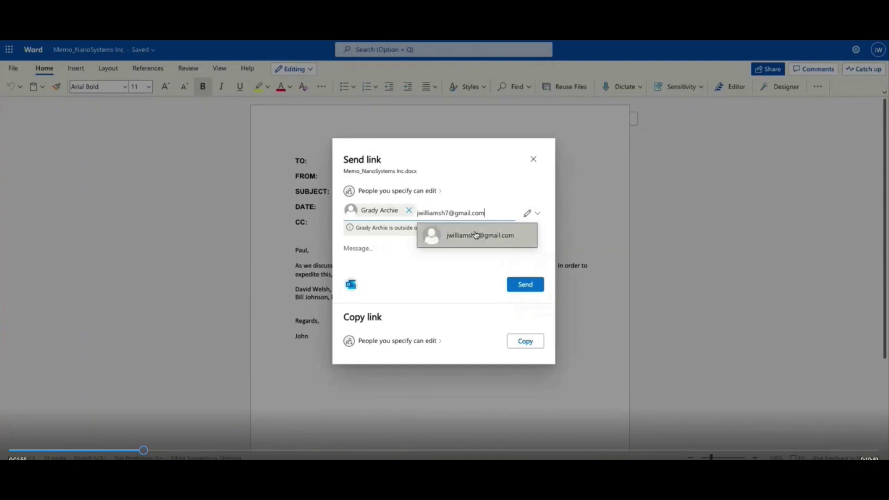
{"action": "left_click", "coordinate": [476, 235]}
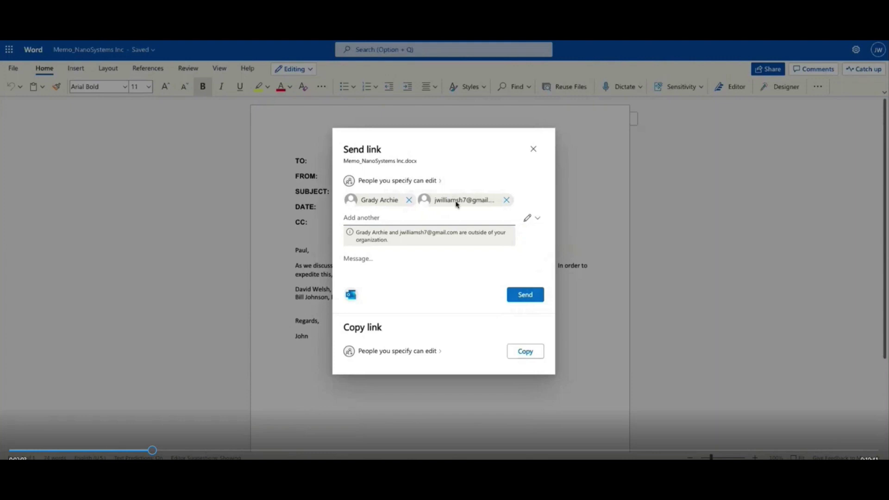
{"action": "left_click", "coordinate": [523, 298]}
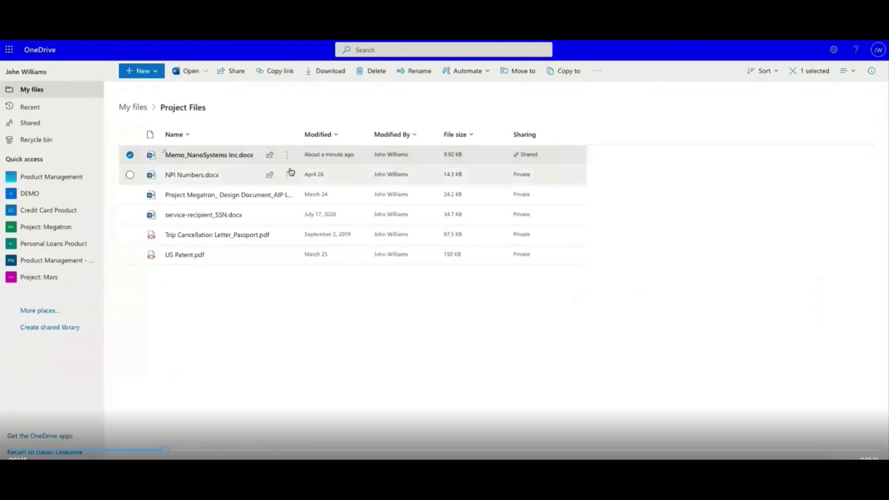
- Check the memo's details and Manage access, showing its specific-people edit link recipients
{"action": "left_click", "coordinate": [288, 157]}
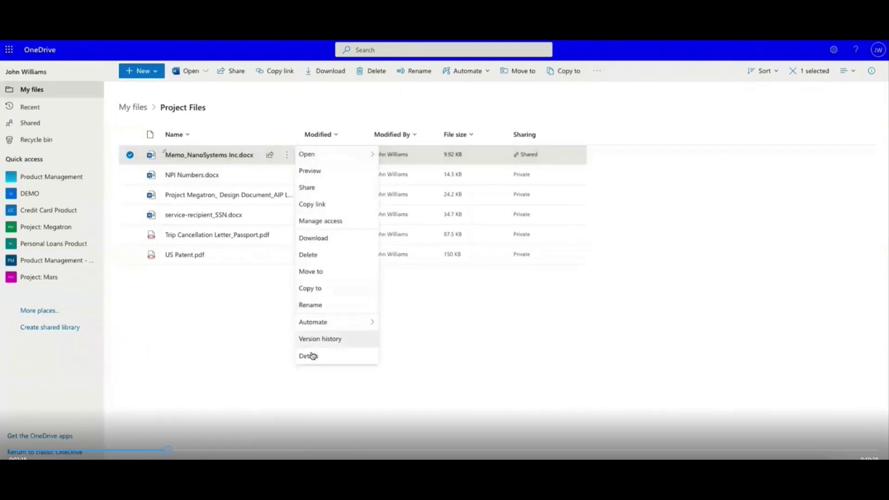
{"action": "left_click", "coordinate": [310, 358]}
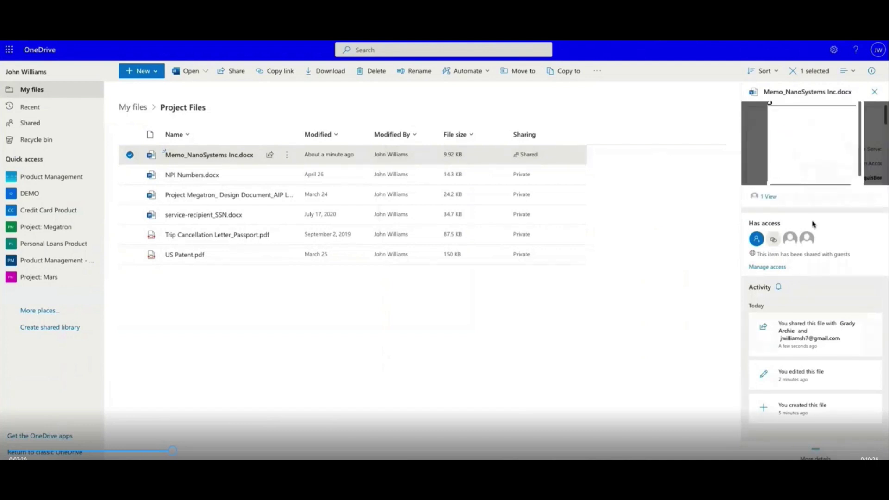
{"action": "left_click", "coordinate": [768, 267]}
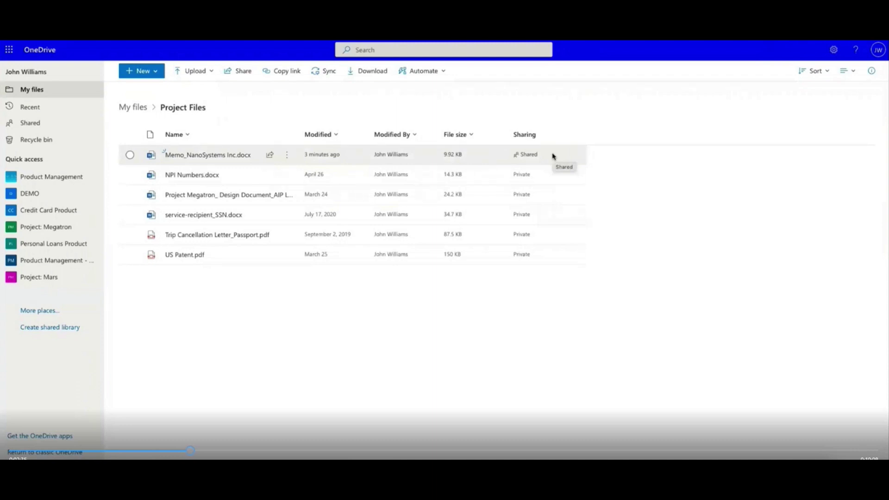
{"action": "left_click", "coordinate": [286, 158]}
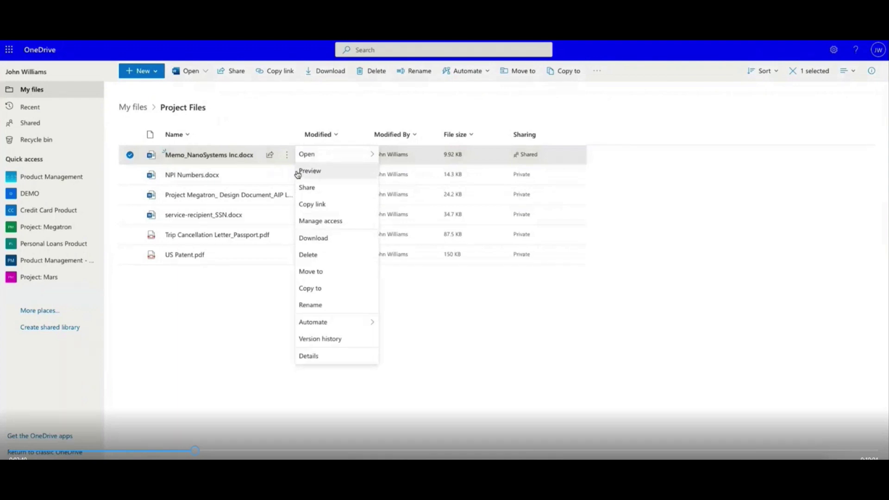
{"action": "left_click", "coordinate": [309, 364]}
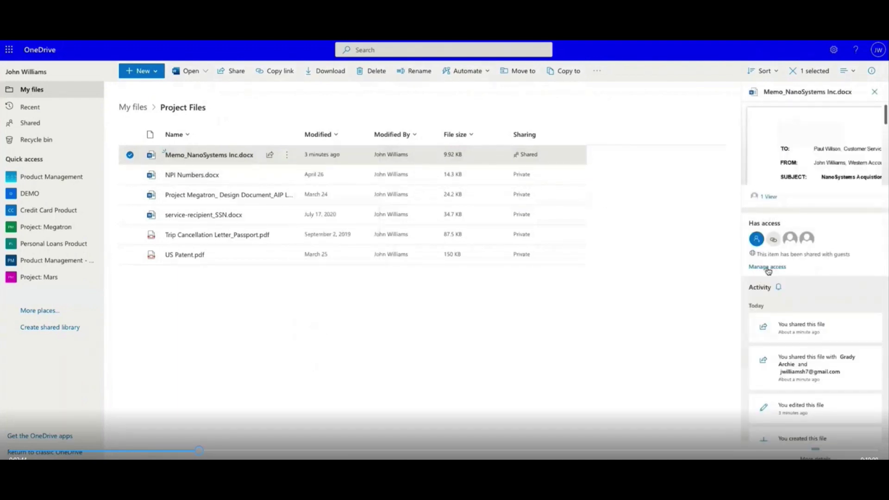
{"action": "left_click", "coordinate": [767, 267]}
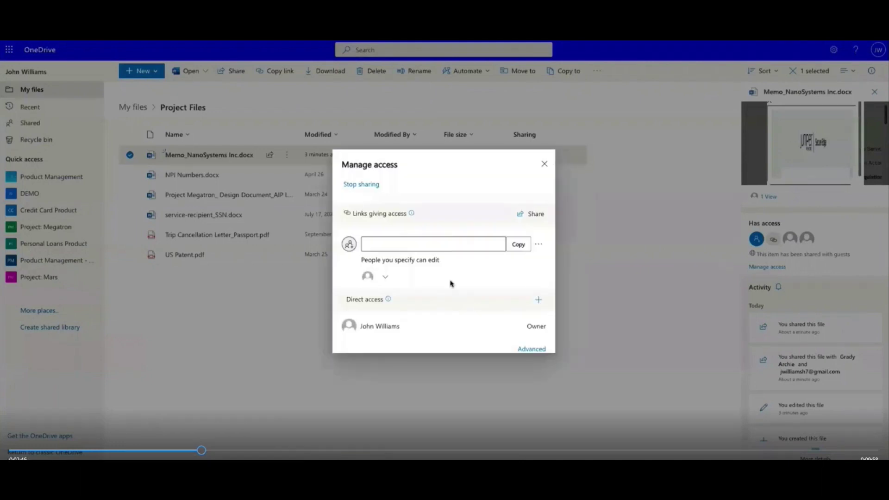
{"action": "left_click", "coordinate": [368, 275]}
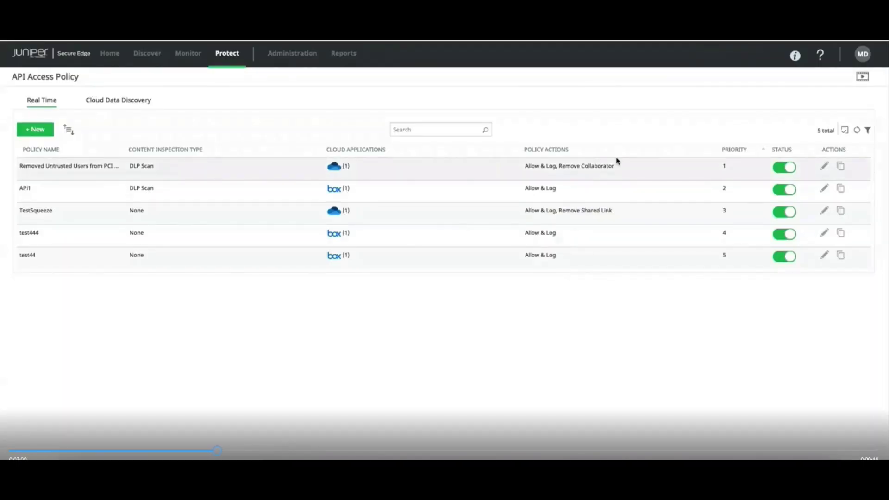
- Edit the Removed Untrusted Users from PCI Files policy, keeping the PCI Data rule template
{"action": "left_click", "coordinate": [823, 167]}
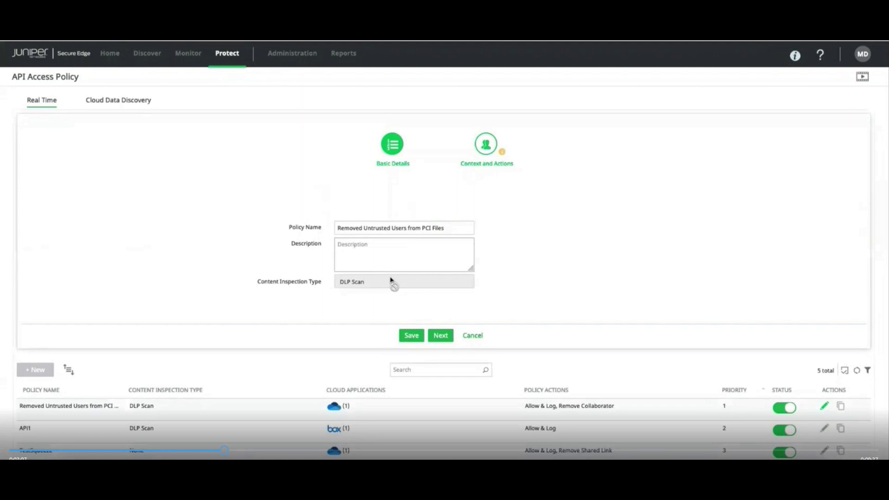
{"action": "left_click", "coordinate": [441, 336]}
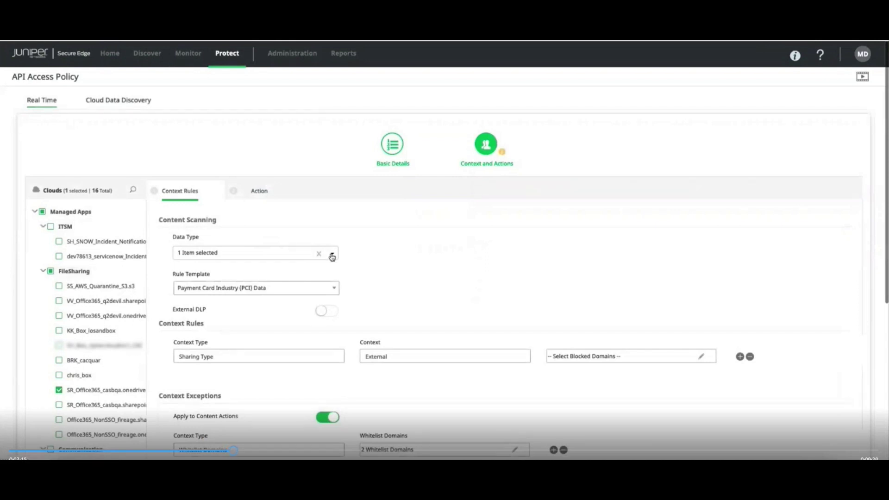
{"action": "left_click", "coordinate": [325, 288]}
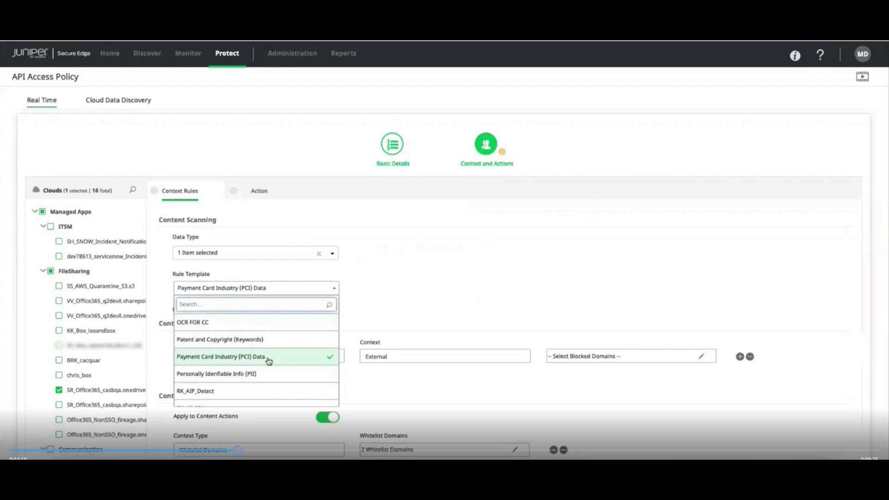
{"action": "left_click", "coordinate": [437, 294]}
{"action": "scroll", "coordinate": [437, 293], "scroll_direction": "down", "scroll_amount": 2}
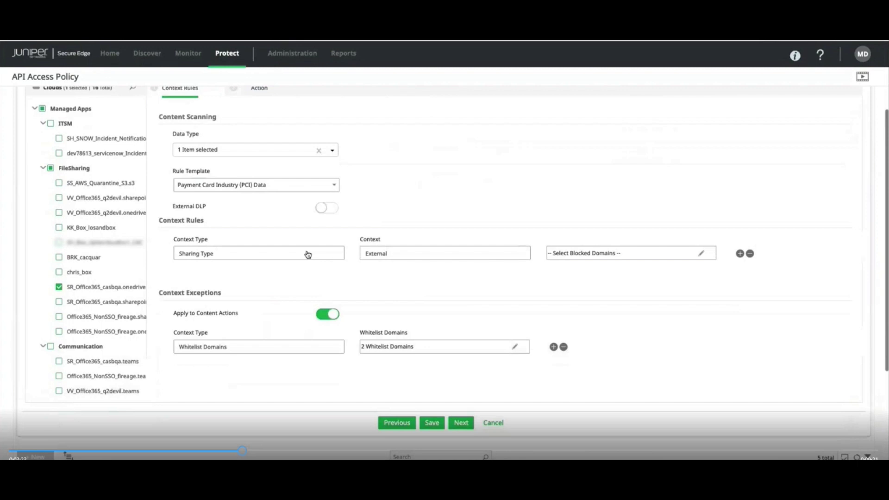
- Keep Sharing Type context and Whitelist Domains exceptions actionablecasb.com and financebook.org
{"action": "left_click", "coordinate": [307, 254]}
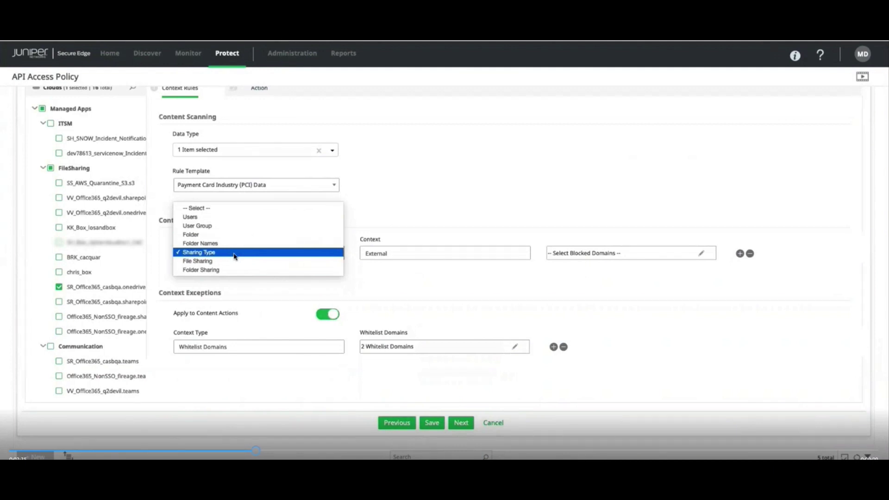
{"action": "left_click", "coordinate": [404, 256]}
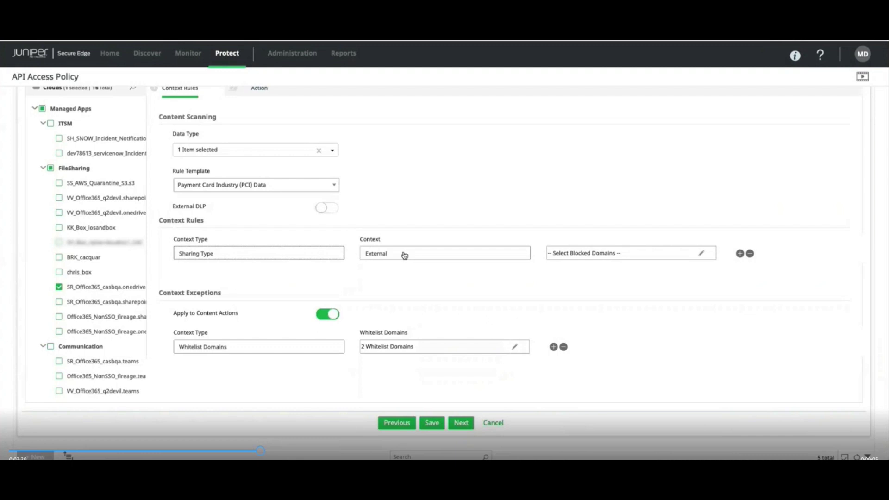
{"action": "left_click", "coordinate": [326, 349]}
{"action": "left_click", "coordinate": [325, 349]}
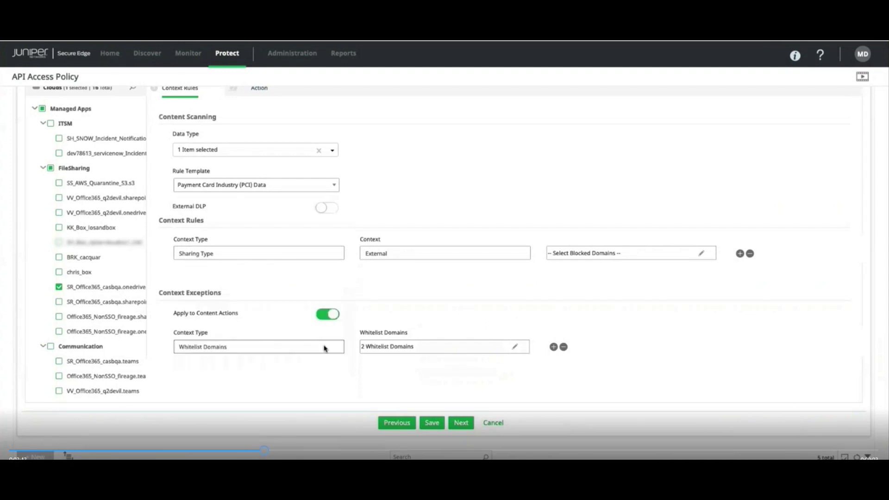
{"action": "left_click", "coordinate": [421, 352]}
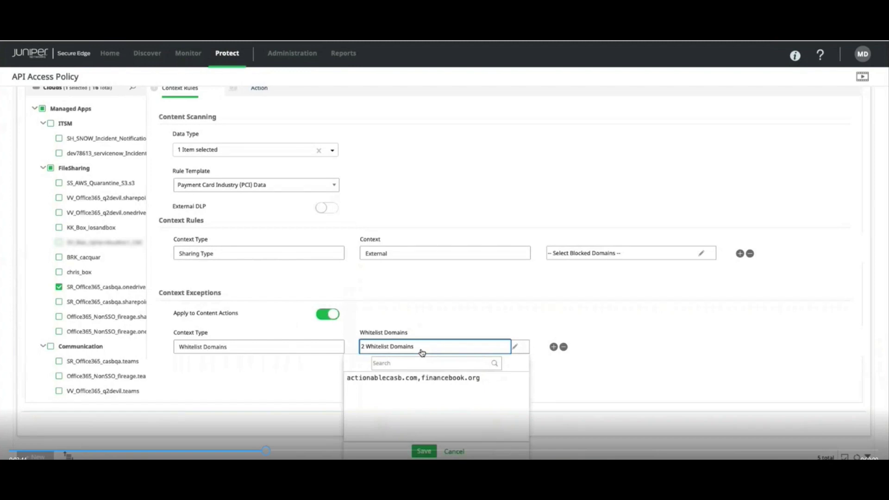
{"action": "scroll", "coordinate": [422, 352], "scroll_direction": "down", "scroll_amount": 1}
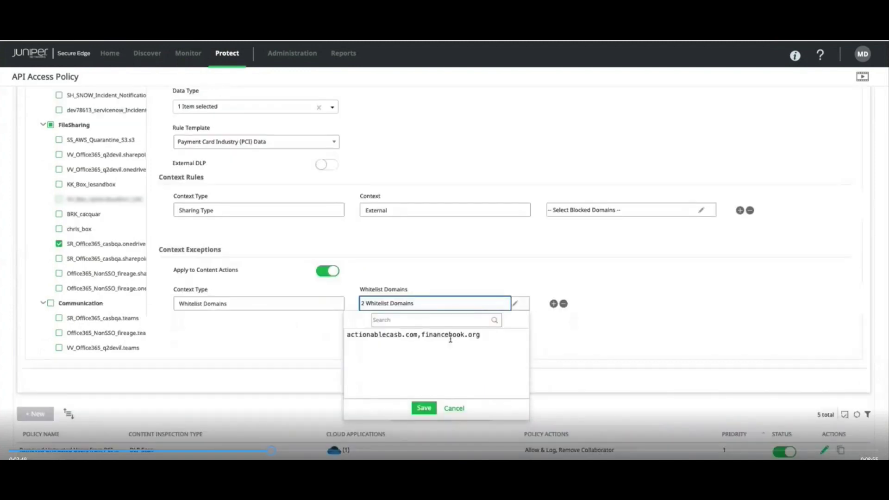
{"action": "left_click", "coordinate": [423, 407]}
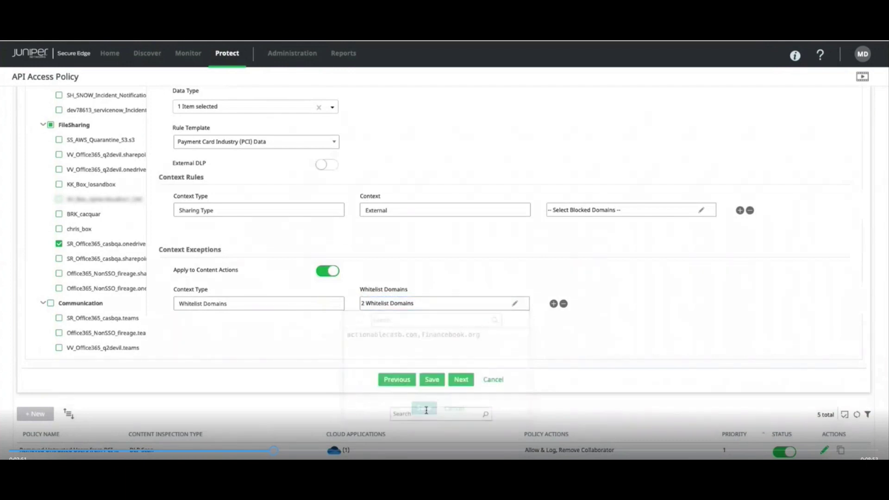
{"action": "scroll", "coordinate": [437, 308], "scroll_direction": "up", "scroll_amount": 1}
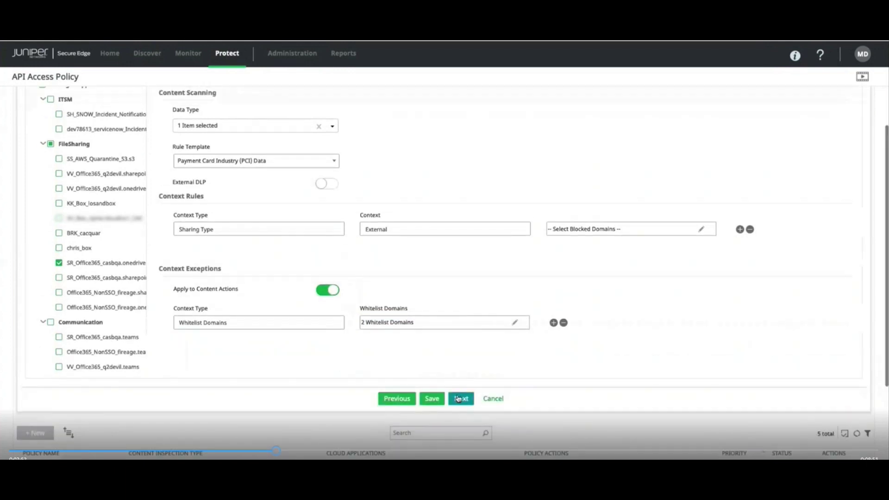
{"action": "left_click", "coordinate": [461, 398]}
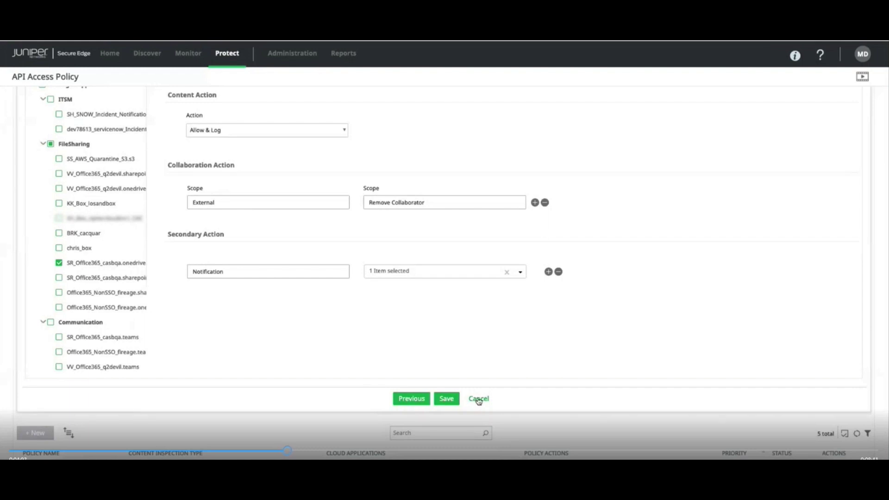
- Save the policy with Allow & Log, Remove Collaborator and a notification
{"action": "left_click", "coordinate": [447, 399]}
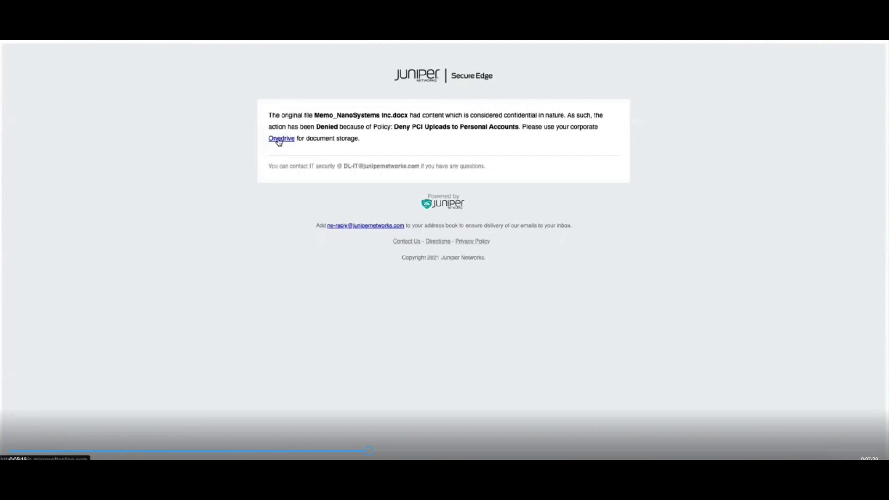
- Follow the block page's link to the corporate OneDrive
{"action": "left_click", "coordinate": [279, 139]}
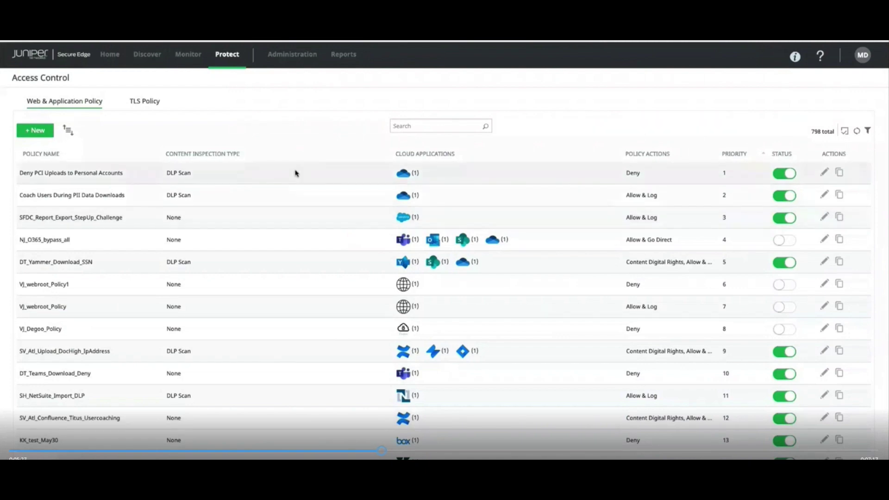
- Open Deny PCI Uploads to Personal Accounts for editing and move past Basic Details
{"action": "left_click", "coordinate": [296, 173]}
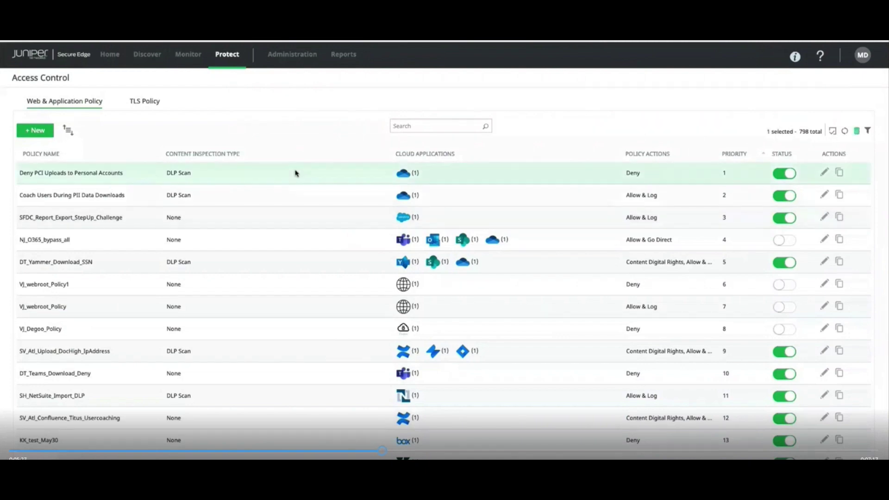
{"action": "left_click", "coordinate": [823, 174]}
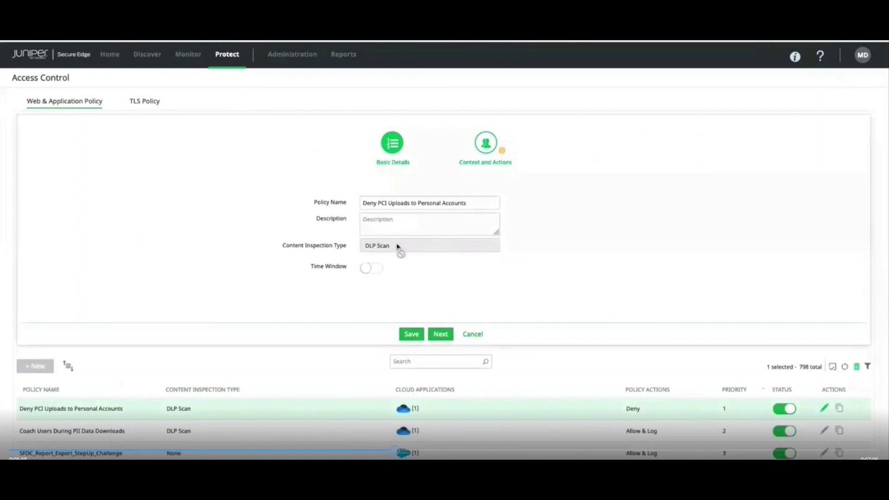
{"action": "left_click", "coordinate": [441, 333]}
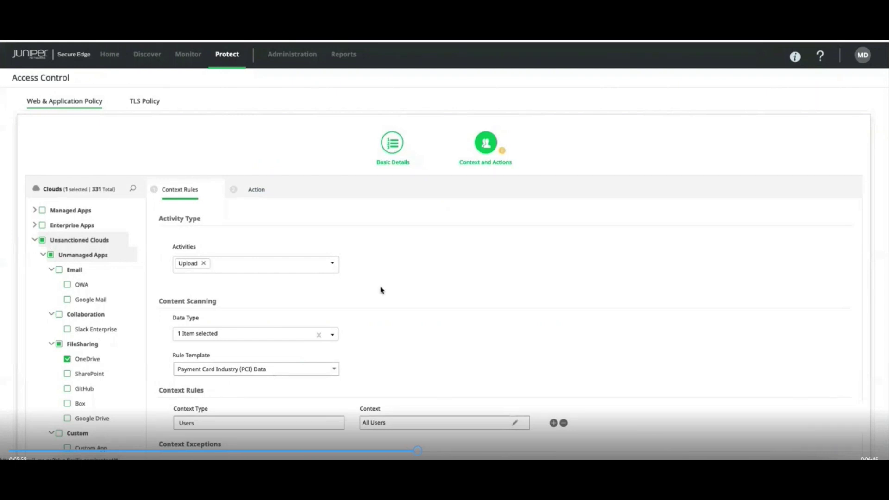
- Keep the Upload activity, PCI Data rule template and Users context type, then continue to actions
{"action": "left_click", "coordinate": [333, 263]}
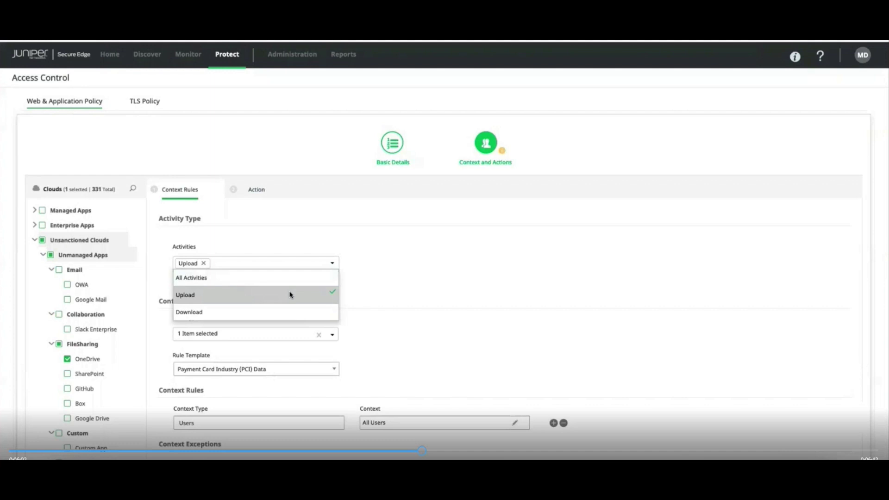
{"action": "left_click", "coordinate": [412, 272]}
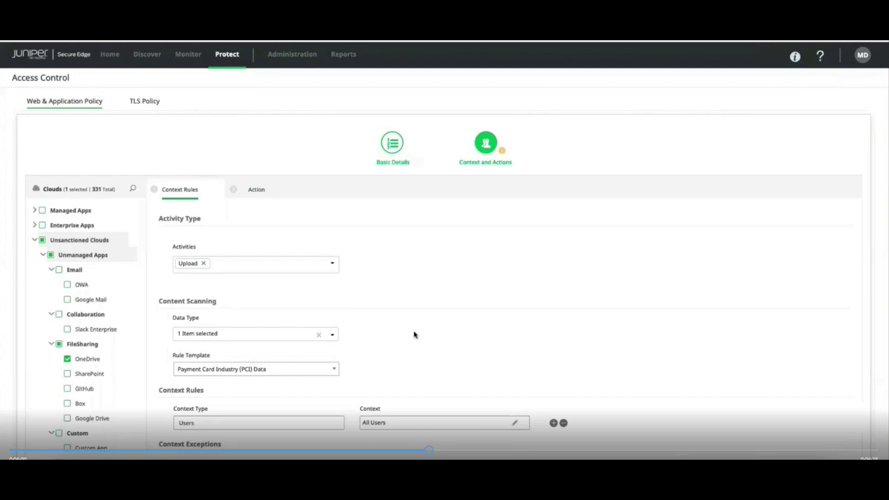
{"action": "scroll", "coordinate": [414, 335], "scroll_direction": "down", "scroll_amount": 3}
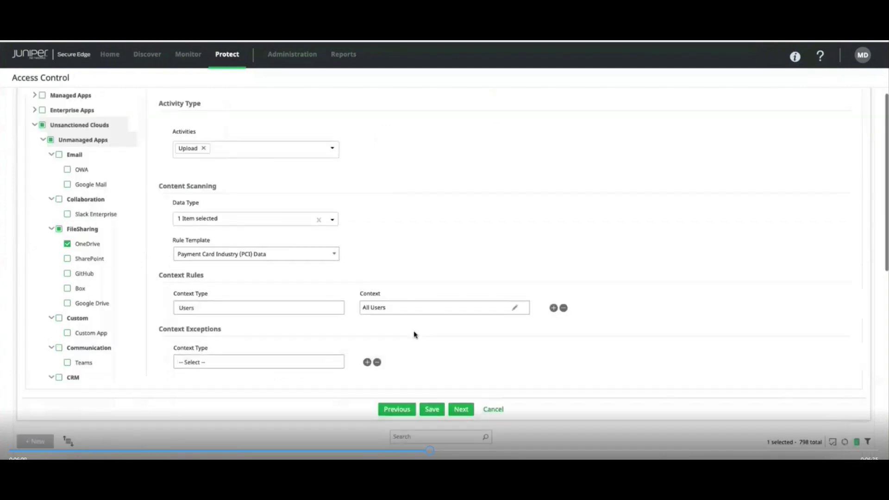
{"action": "left_click", "coordinate": [334, 254]}
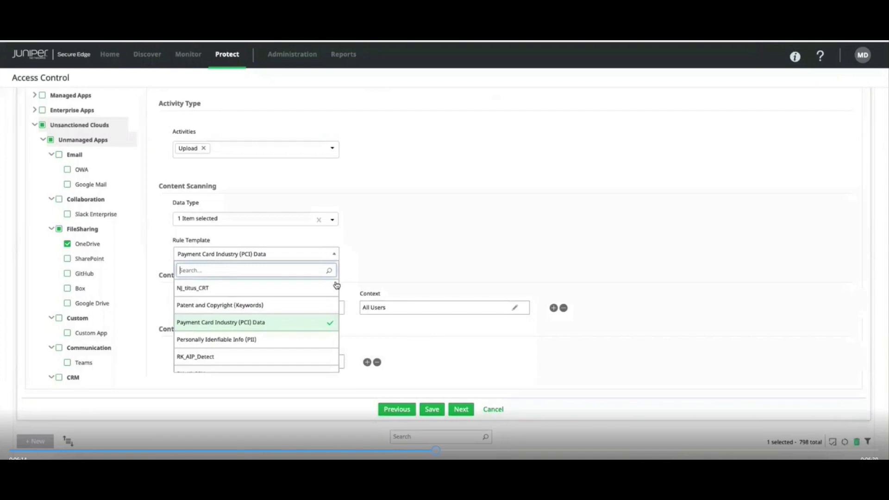
{"action": "left_click", "coordinate": [273, 329]}
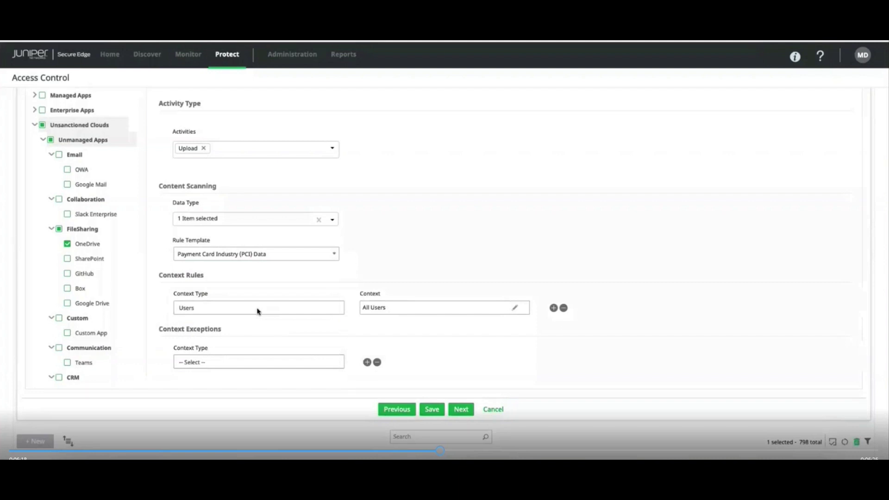
{"action": "left_click", "coordinate": [258, 309]}
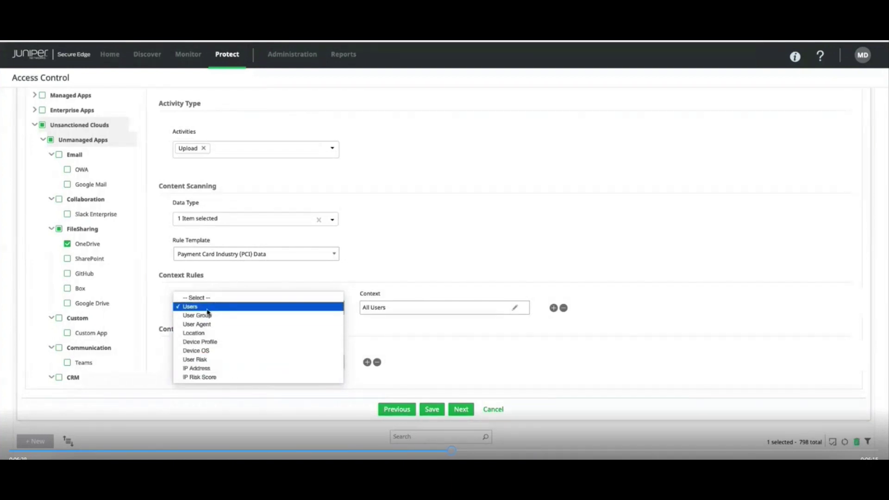
{"action": "left_click", "coordinate": [401, 323]}
{"action": "left_click", "coordinate": [462, 411]}
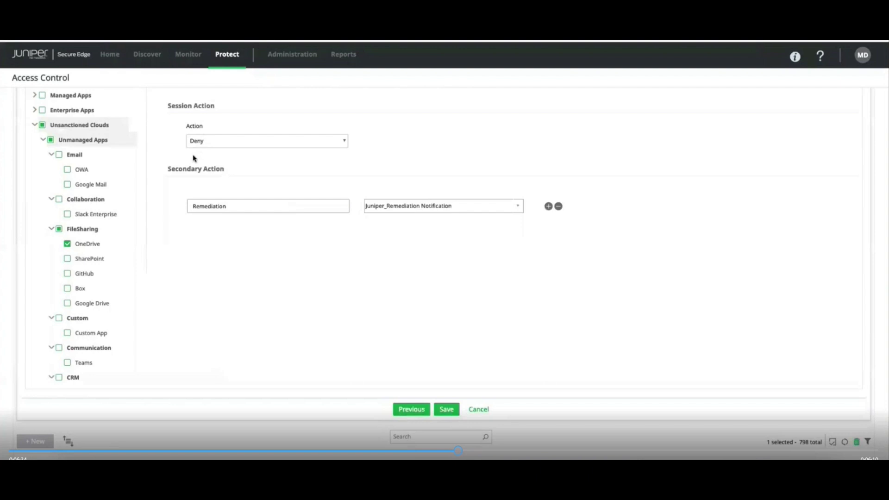
{"action": "scroll", "coordinate": [318, 179], "scroll_direction": "up", "scroll_amount": 1}
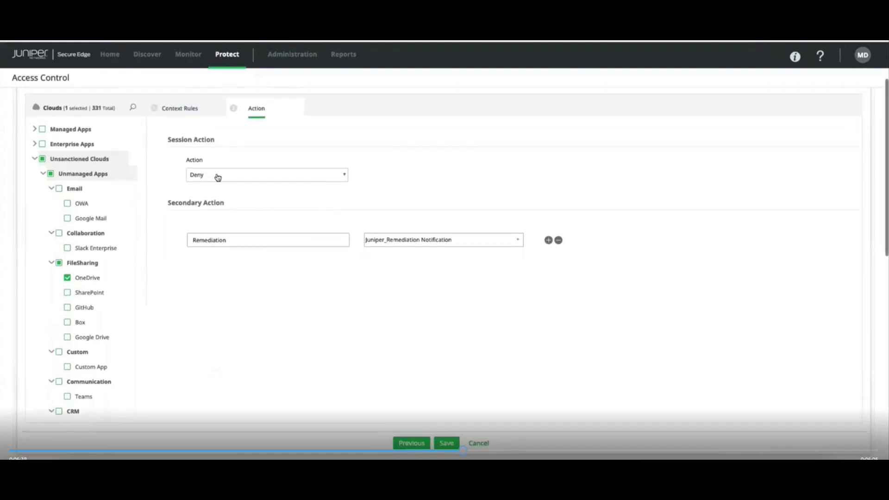
{"action": "left_click", "coordinate": [233, 174]}
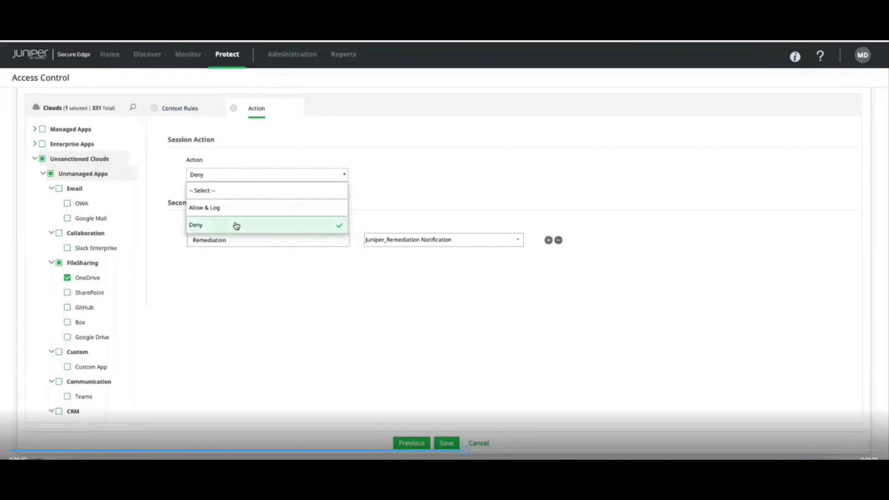
{"action": "left_click", "coordinate": [427, 184]}
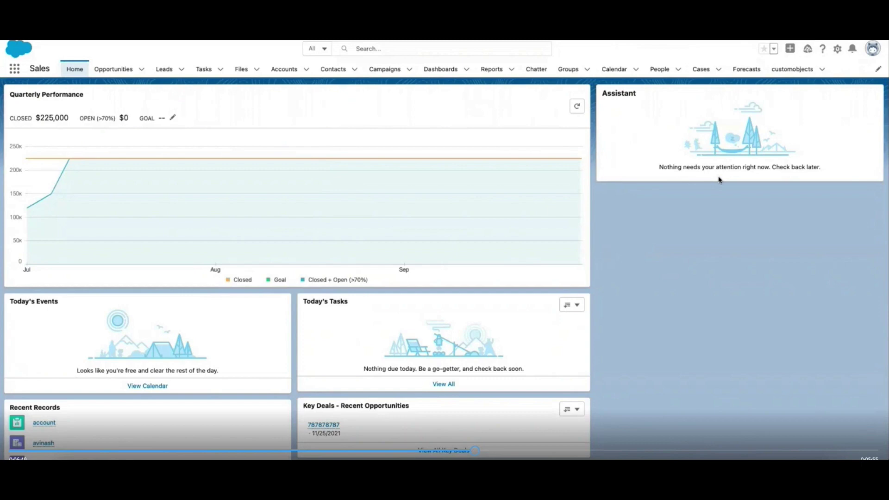
- Open the Salesforce account report from Reports and request its export
{"action": "left_click", "coordinate": [511, 69]}
{"action": "left_click", "coordinate": [470, 103]}
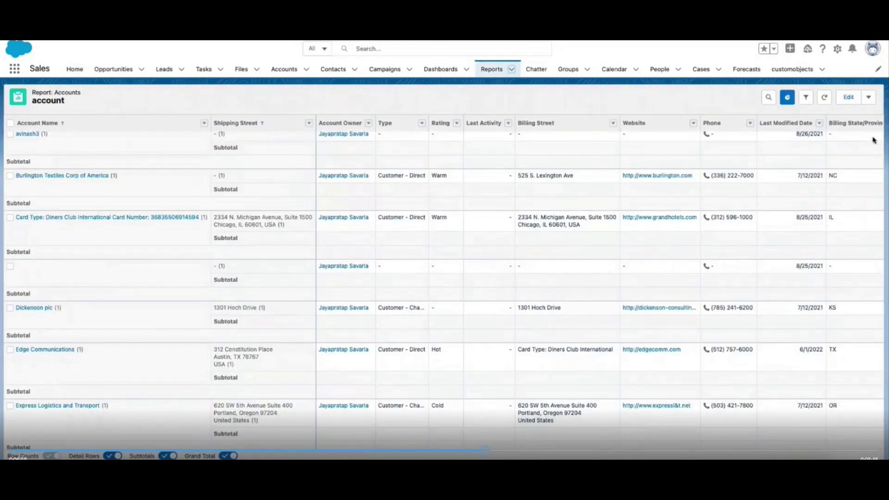
{"action": "left_click", "coordinate": [868, 97]}
{"action": "left_click", "coordinate": [832, 178]}
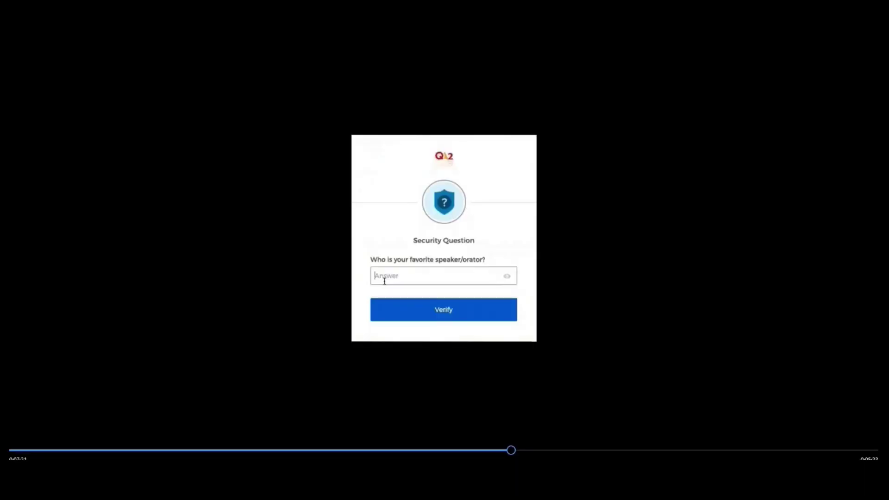
- Enter the security question answer in Okta and verify it
{"action": "type", "text": "******"}
{"action": "left_click", "coordinate": [442, 312]}
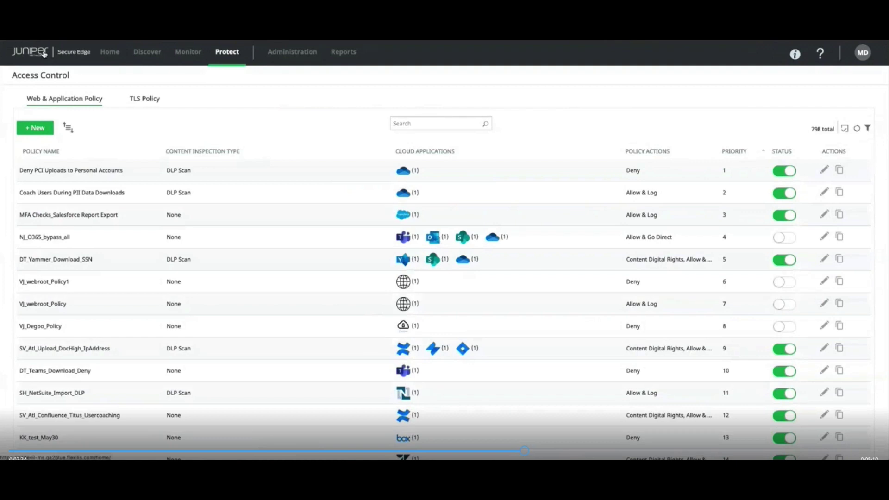
- Edit the MFA Checks_Salesforce Report Export policy and advance past Basic Details
{"action": "left_click", "coordinate": [99, 221]}
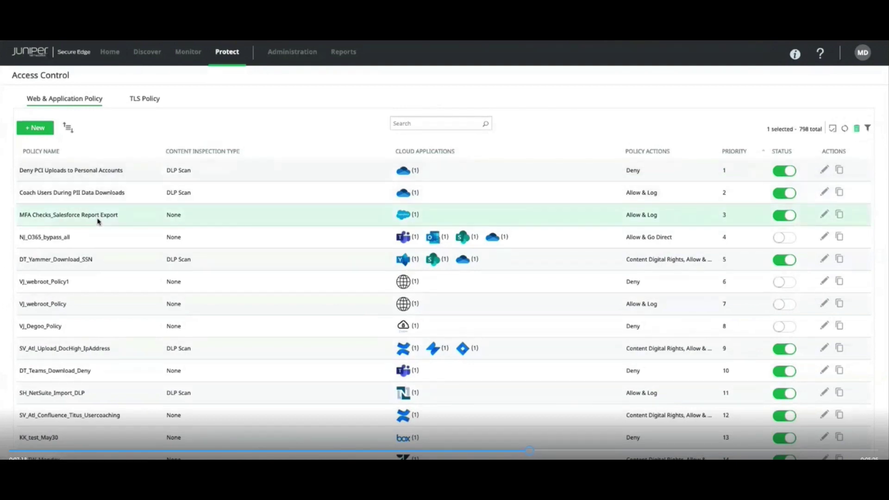
{"action": "left_click", "coordinate": [825, 216]}
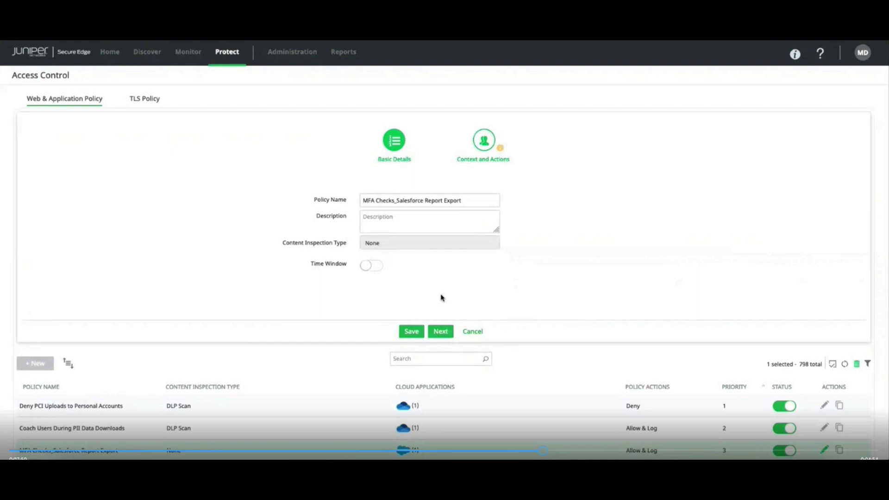
{"action": "left_click", "coordinate": [440, 332]}
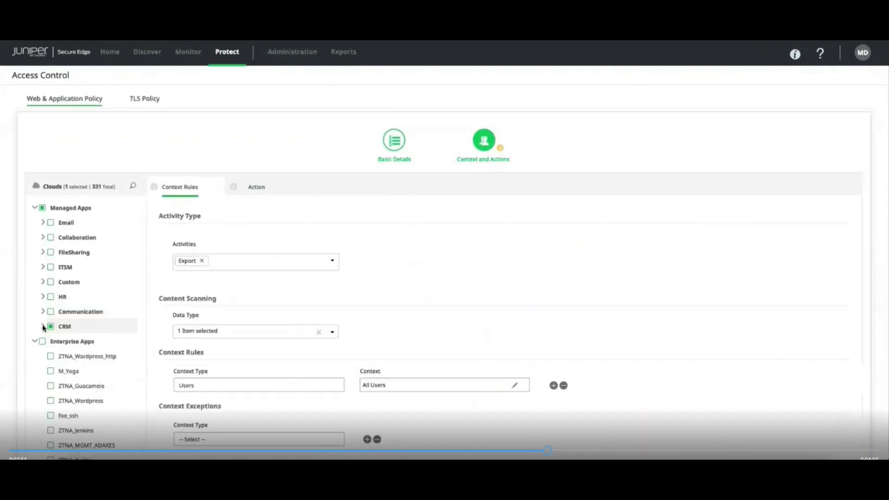
- Review the context rules: JP_SFDC under CRM, Export activity, all users
{"action": "left_click", "coordinate": [43, 326]}
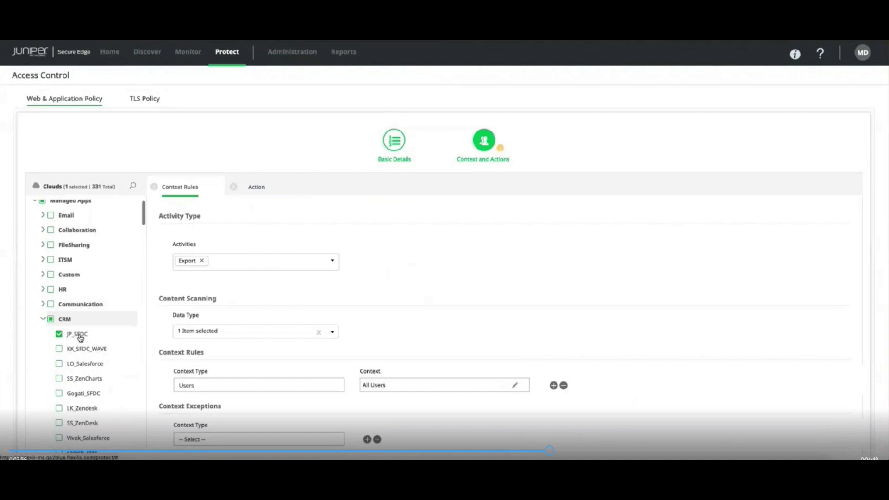
{"action": "left_click", "coordinate": [332, 260]}
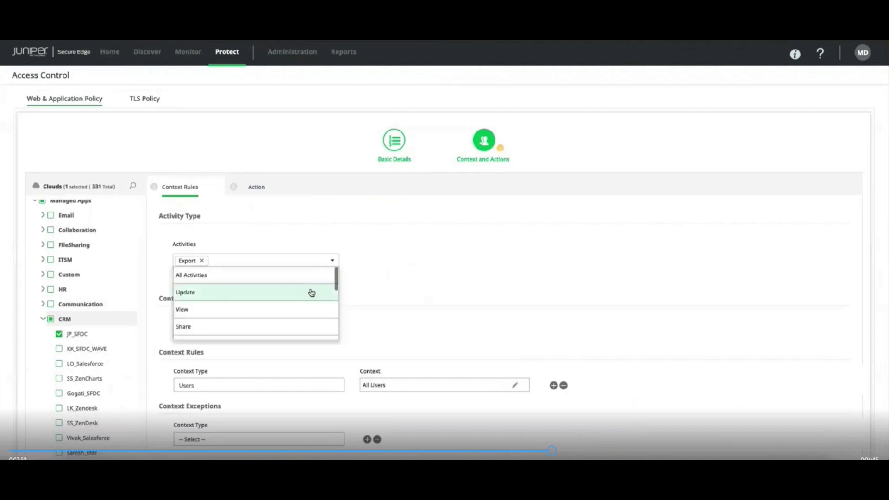
{"action": "scroll", "coordinate": [311, 293], "scroll_direction": "down", "scroll_amount": 1}
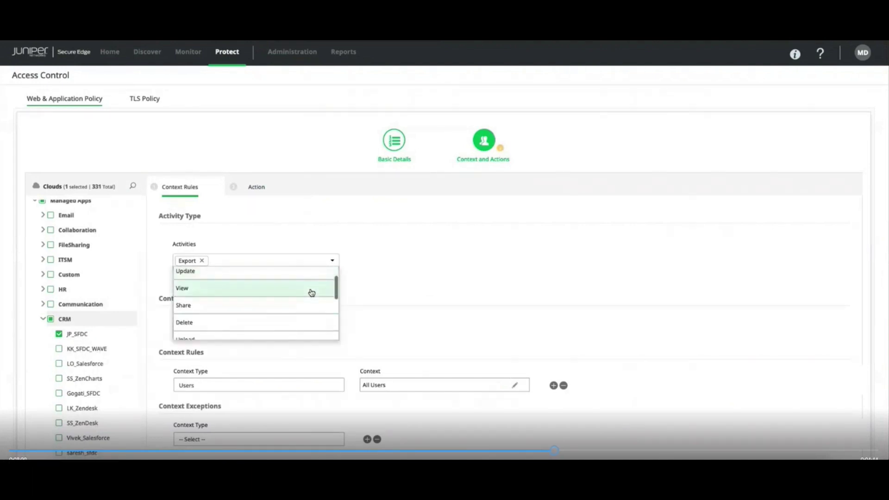
{"action": "scroll", "coordinate": [312, 293], "scroll_direction": "down", "scroll_amount": 3}
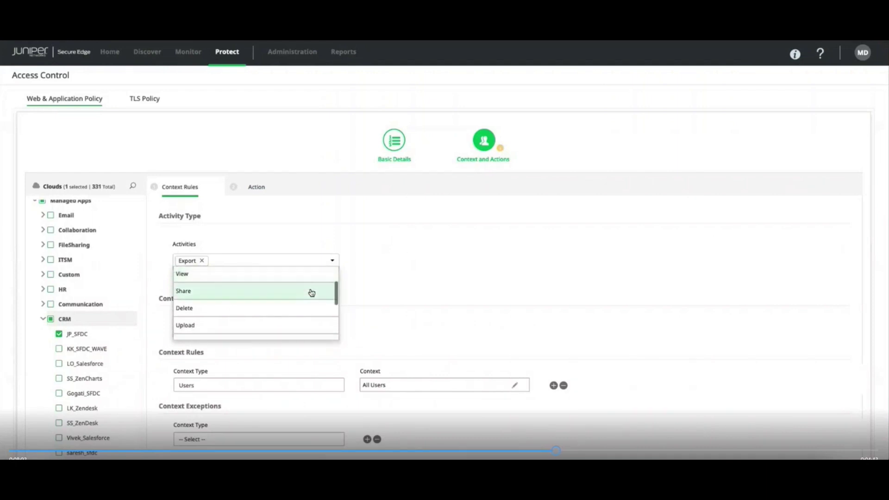
{"action": "scroll", "coordinate": [311, 293], "scroll_direction": "down", "scroll_amount": 1}
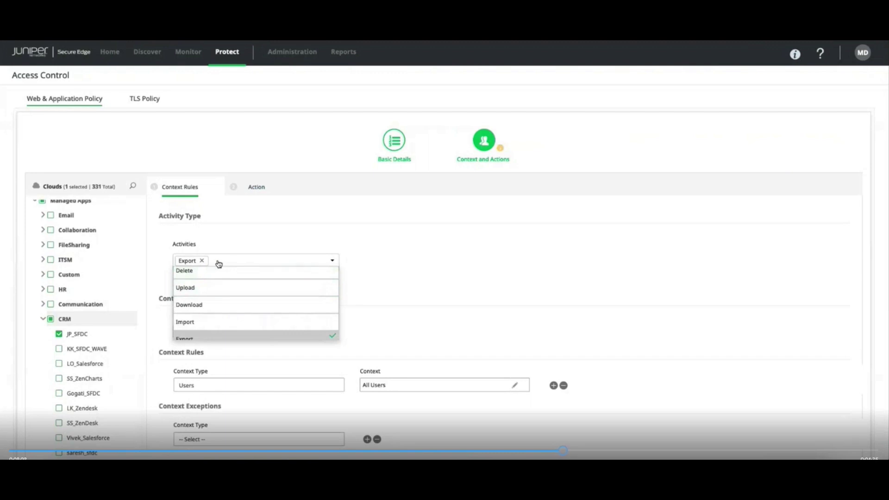
{"action": "left_click", "coordinate": [408, 261]}
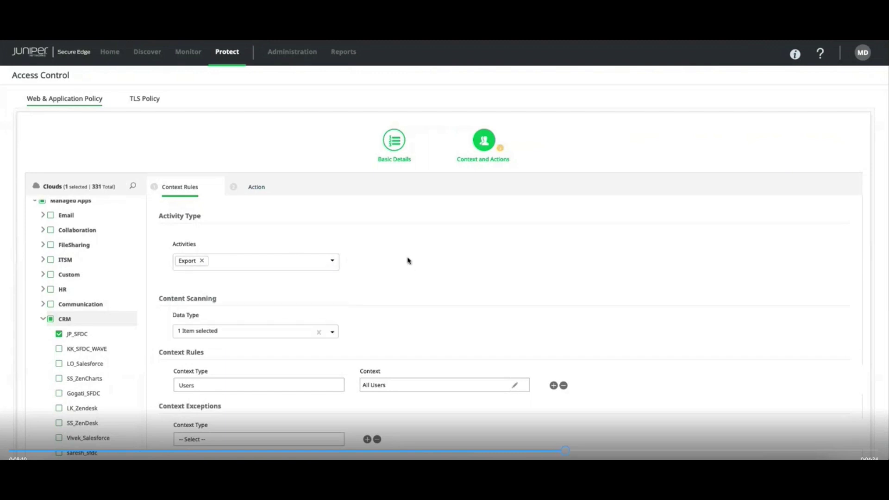
{"action": "scroll", "coordinate": [359, 357], "scroll_direction": "down", "scroll_amount": 1}
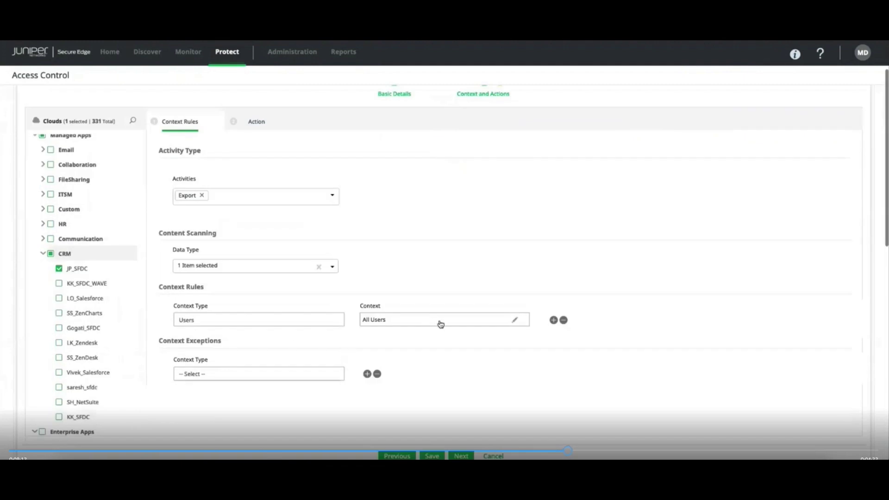
{"action": "scroll", "coordinate": [440, 323], "scroll_direction": "down", "scroll_amount": 2}
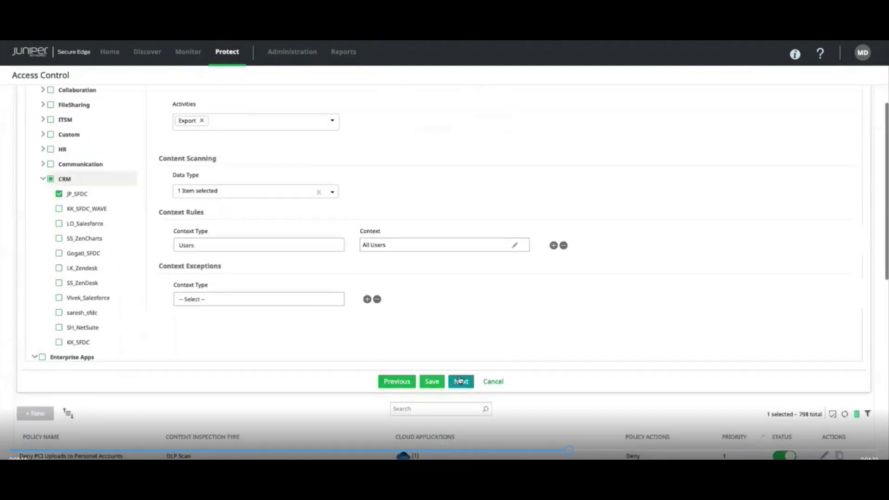
- Keep the action as Allow & Log with Continuous Authentication as secondary action
{"action": "left_click", "coordinate": [460, 380]}
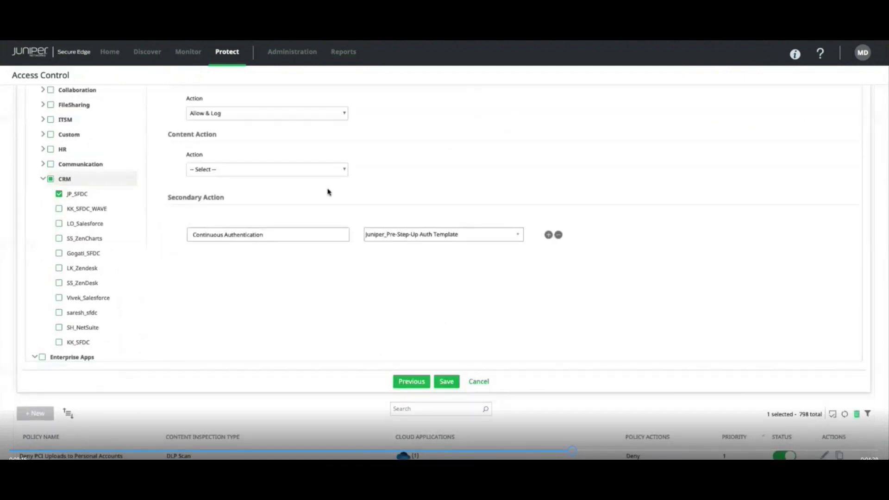
{"action": "left_click", "coordinate": [344, 116]}
{"action": "left_click", "coordinate": [372, 131]}
{"action": "left_click", "coordinate": [340, 238]}
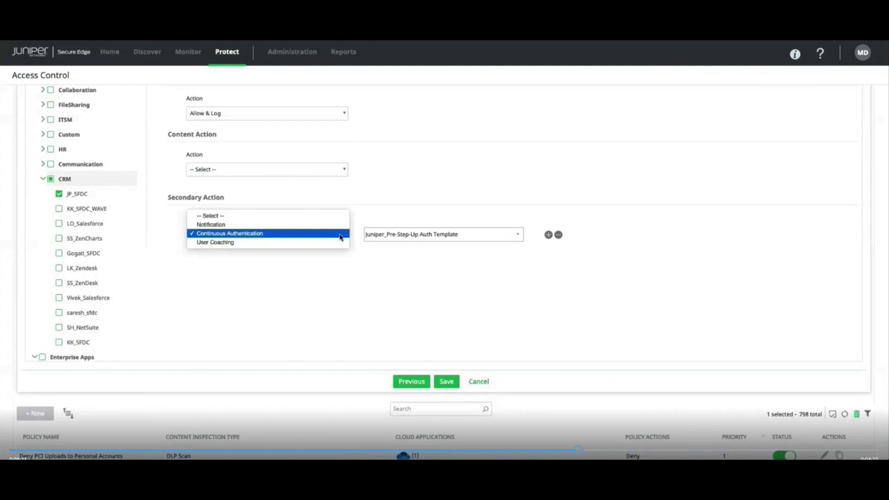
{"action": "left_click", "coordinate": [425, 236]}
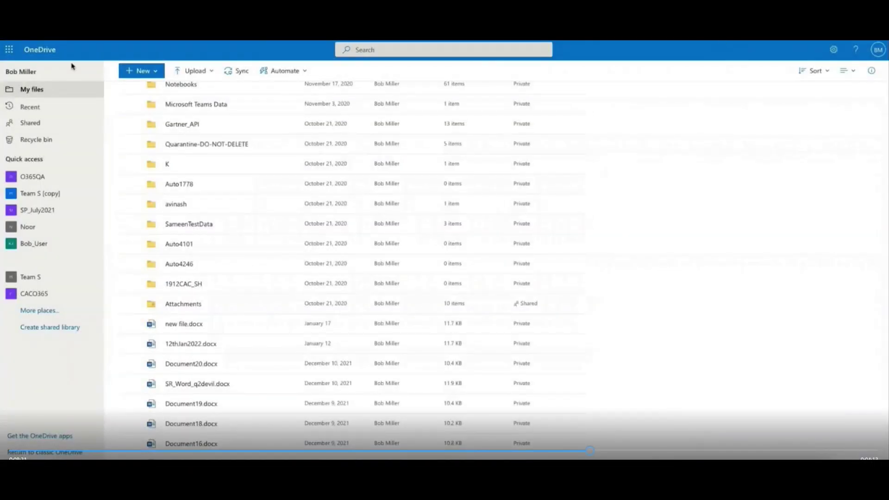
- Open Service Recipient.docx from OneDrive Attachments and download a copy via Save as
{"action": "left_click", "coordinate": [180, 307]}
{"action": "left_click", "coordinate": [187, 155]}
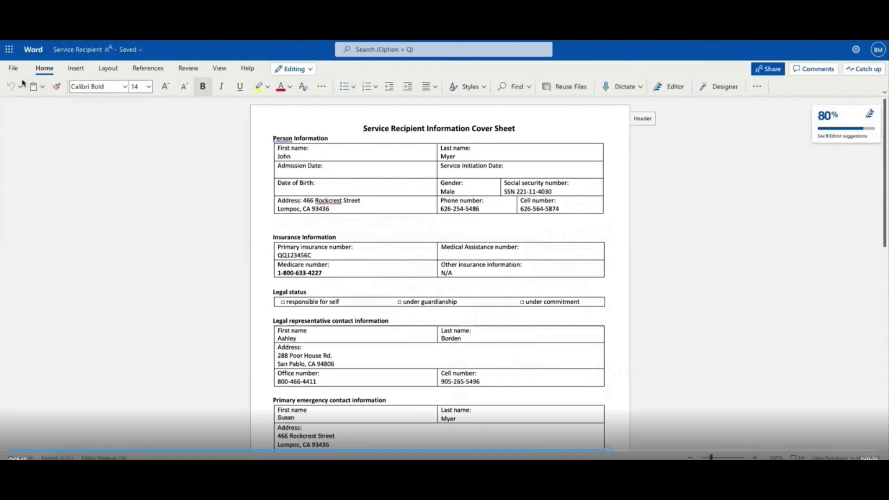
{"action": "left_click", "coordinate": [11, 69]}
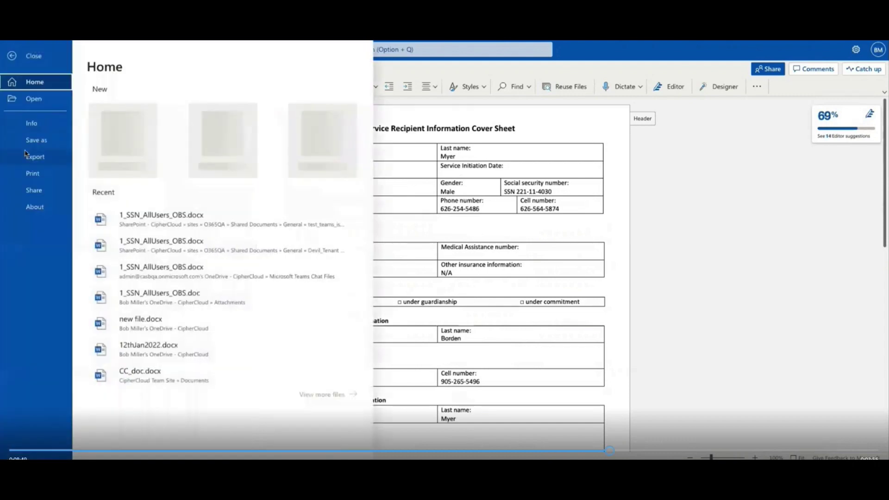
{"action": "left_click", "coordinate": [31, 141]}
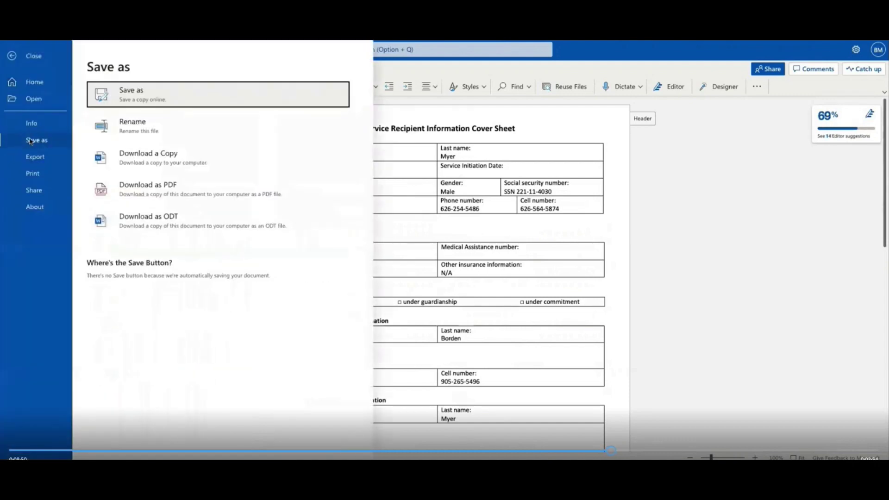
{"action": "left_click", "coordinate": [154, 163]}
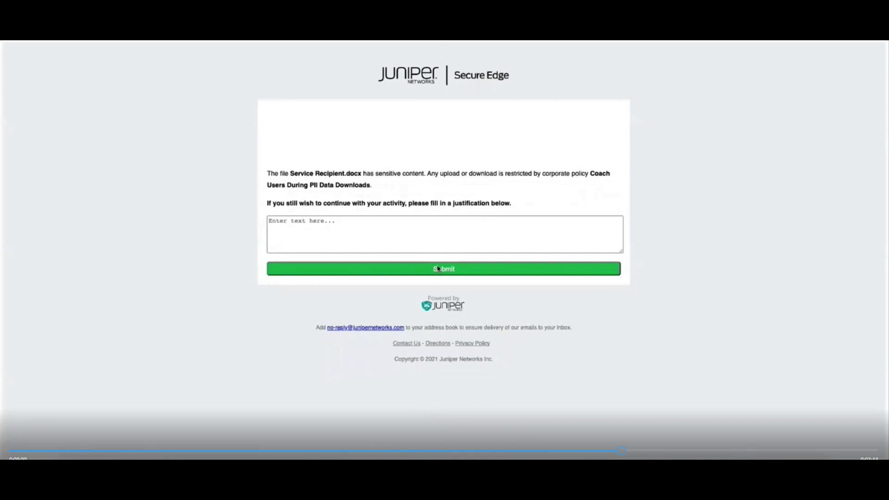
- Submit the download justification 'Need to share with Auditors'
{"action": "left_click", "coordinate": [373, 224]}
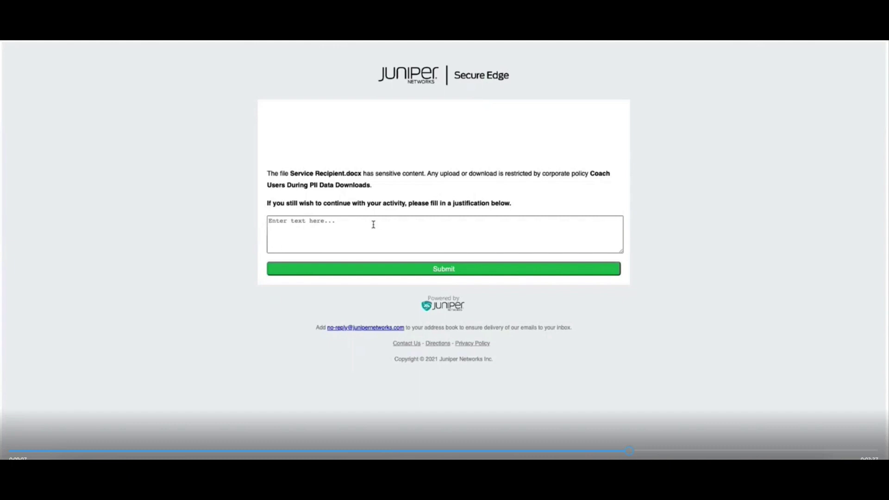
{"action": "left_click", "coordinate": [373, 224]}
{"action": "type", "text": "Need to share with Auditor"}
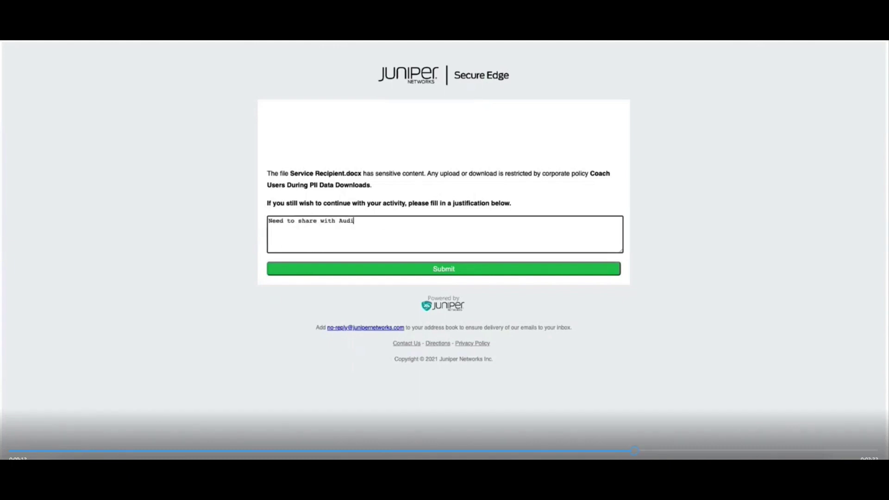
{"action": "type", "text": "s"}
{"action": "left_click", "coordinate": [453, 270]}
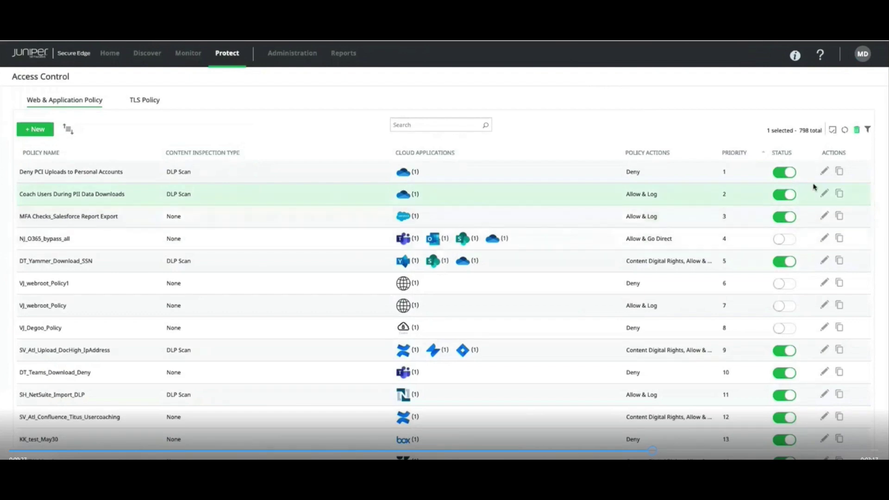
- Edit the Coach Users During PII Data Downloads policy
{"action": "left_click", "coordinate": [825, 194]}
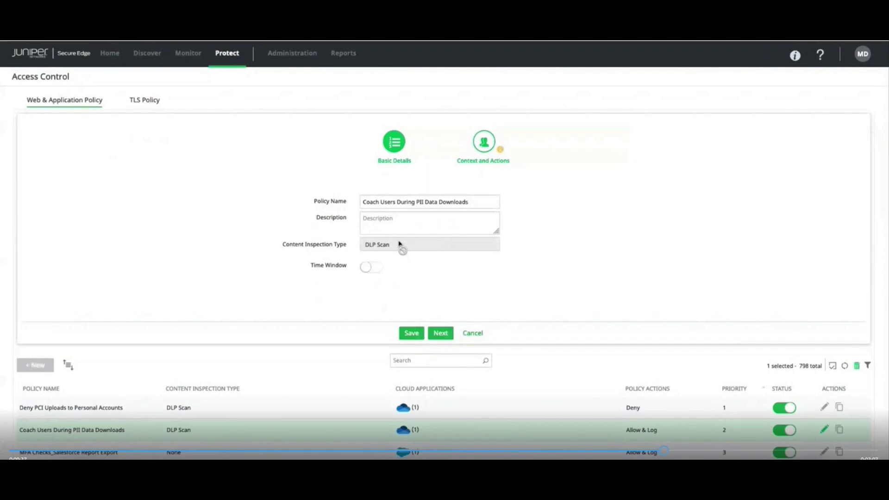
- Advance to the context rules and leave only Download selected under Activities
{"action": "left_click", "coordinate": [438, 334]}
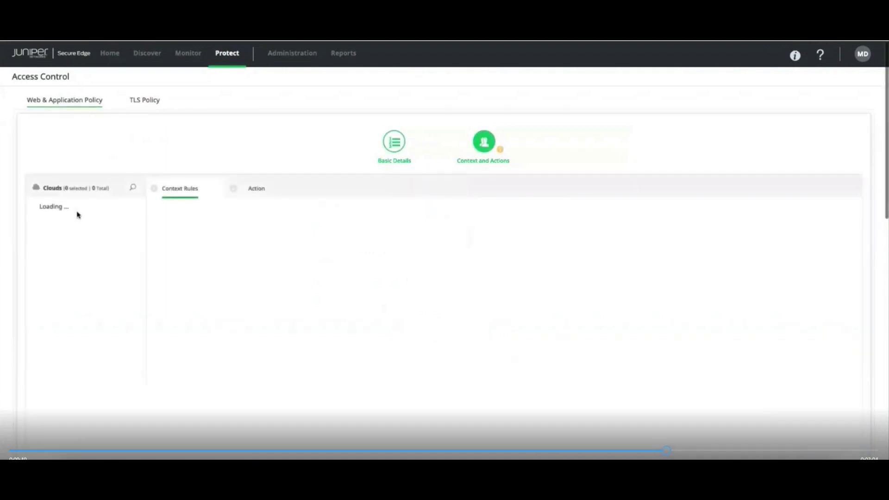
{"action": "scroll", "coordinate": [71, 304], "scroll_direction": "down", "scroll_amount": 1}
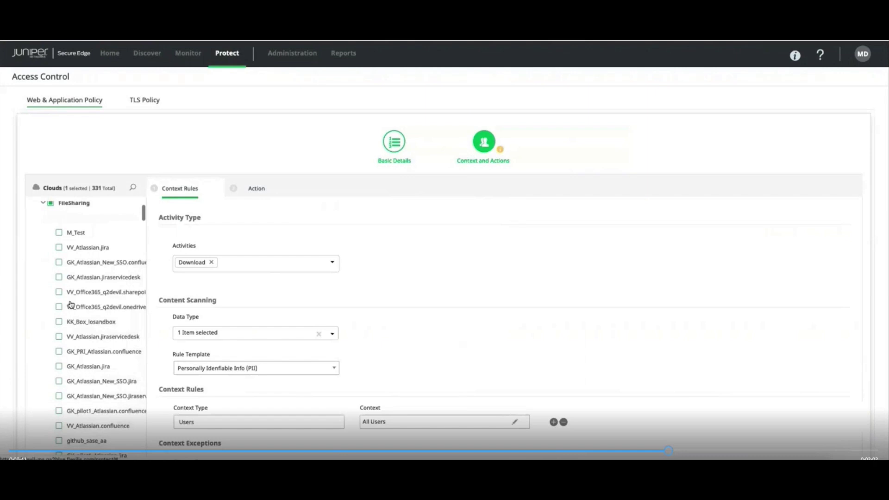
{"action": "scroll", "coordinate": [65, 278], "scroll_direction": "up", "scroll_amount": 1}
{"action": "scroll", "coordinate": [81, 305], "scroll_direction": "down", "scroll_amount": 2}
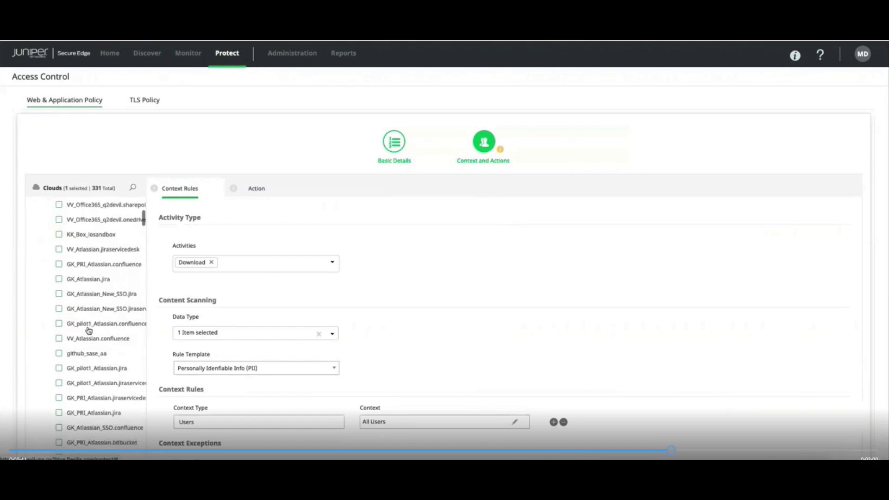
{"action": "scroll", "coordinate": [89, 330], "scroll_direction": "down", "scroll_amount": 3}
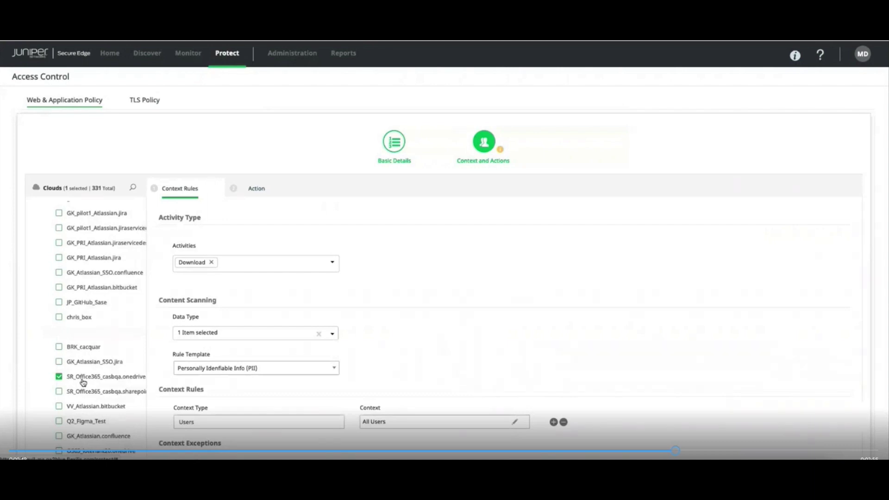
{"action": "left_click", "coordinate": [332, 263]}
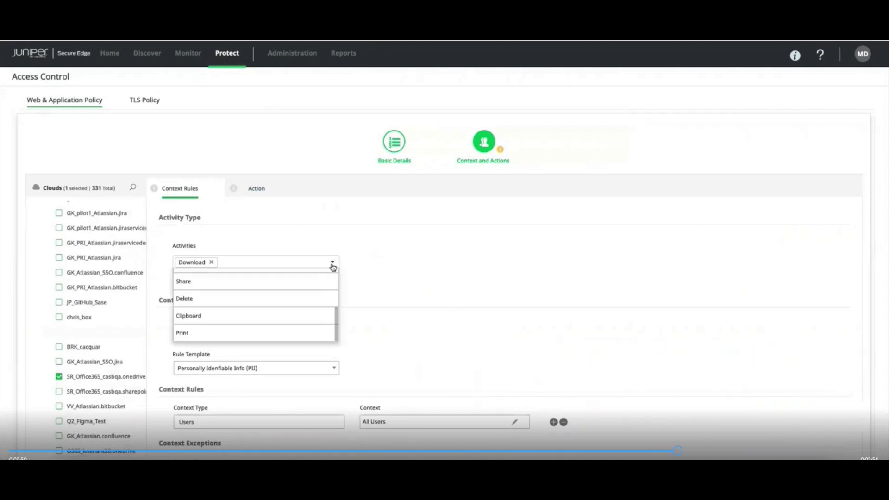
{"action": "scroll", "coordinate": [310, 292], "scroll_direction": "up", "scroll_amount": 3}
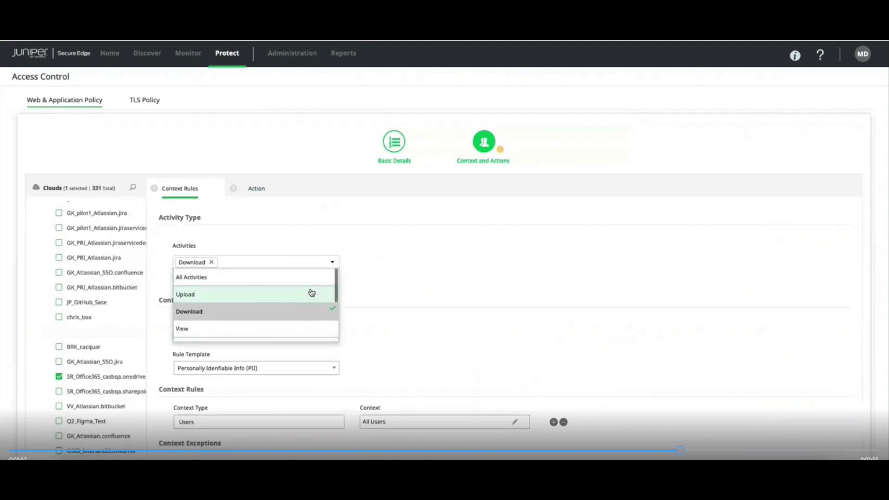
{"action": "scroll", "coordinate": [311, 292], "scroll_direction": "down", "scroll_amount": 1}
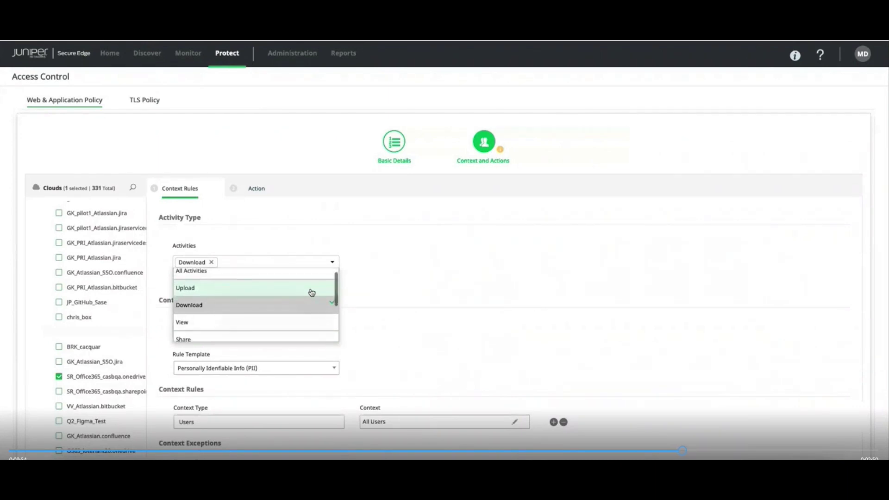
{"action": "scroll", "coordinate": [311, 292], "scroll_direction": "down", "scroll_amount": 3}
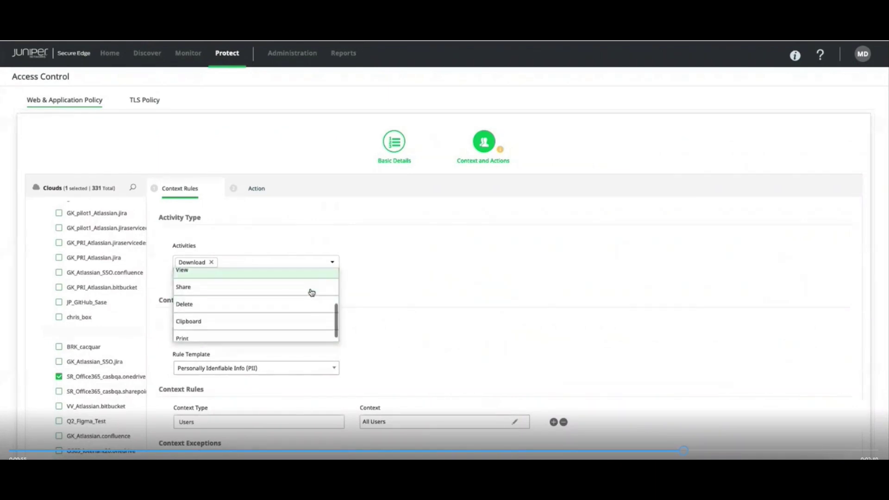
{"action": "scroll", "coordinate": [309, 292], "scroll_direction": "up", "scroll_amount": 3}
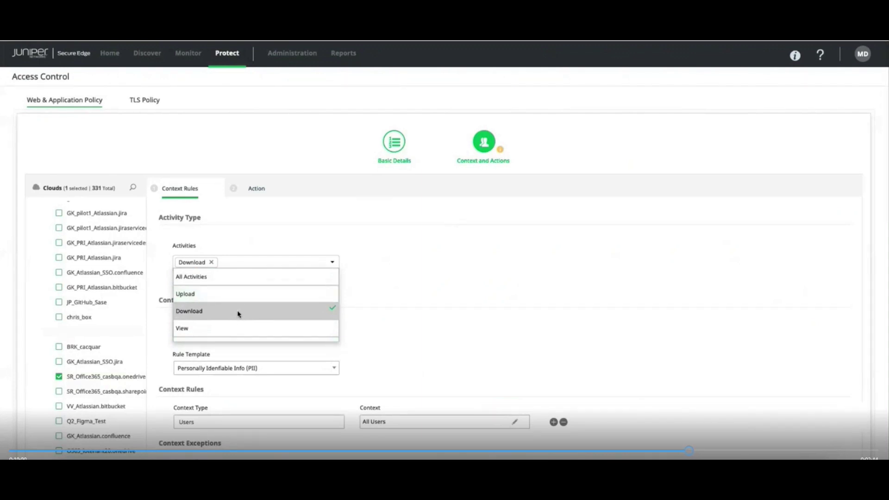
{"action": "left_click", "coordinate": [383, 266]}
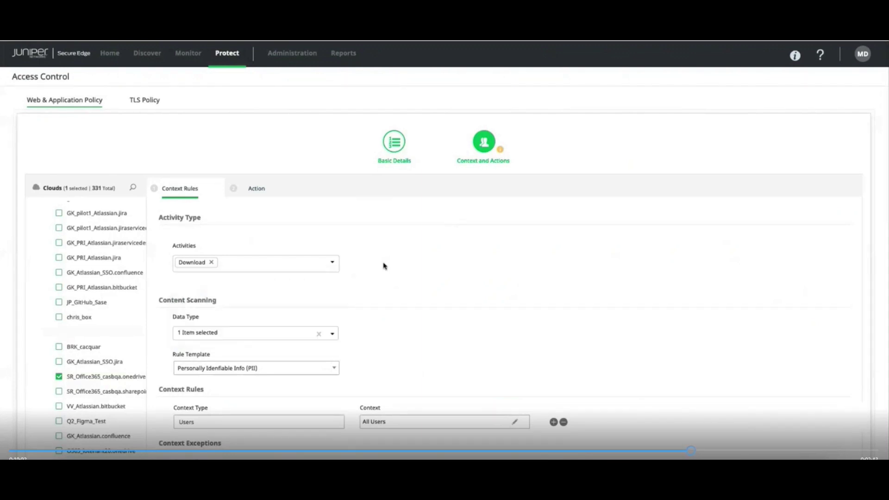
- Keep the Personally Identifiable Info (PII) rule template and continue to the Action step
{"action": "scroll", "coordinate": [383, 265], "scroll_direction": "down", "scroll_amount": 2}
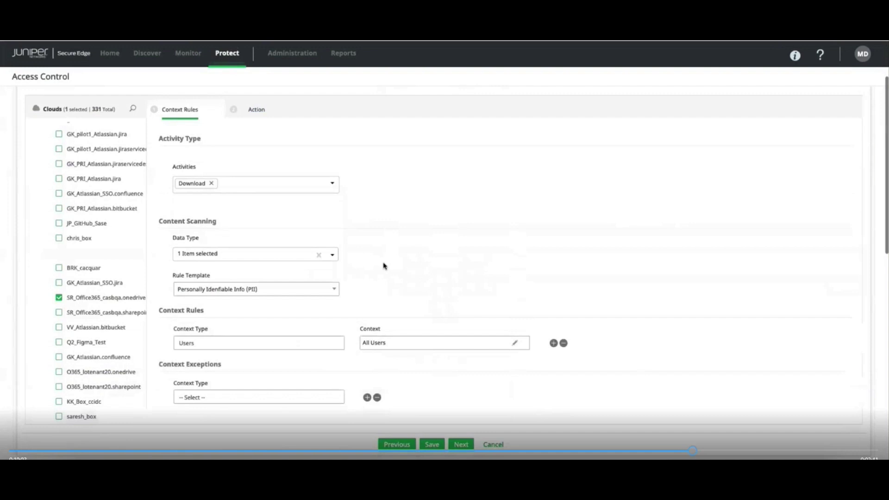
{"action": "left_click", "coordinate": [334, 290]}
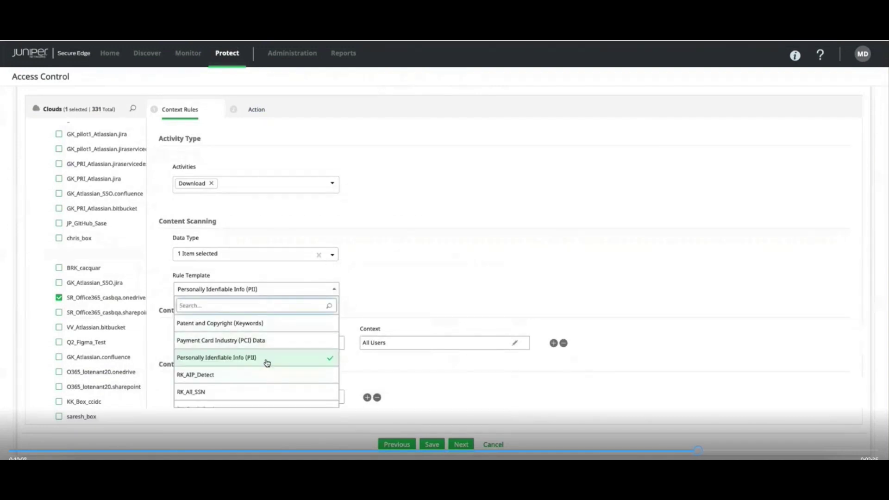
{"action": "scroll", "coordinate": [268, 363], "scroll_direction": "down", "scroll_amount": 1}
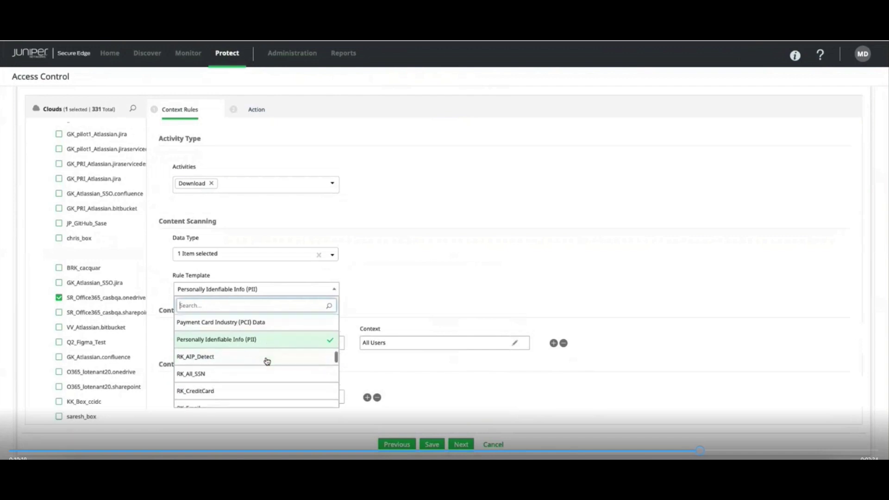
{"action": "left_click", "coordinate": [419, 268]}
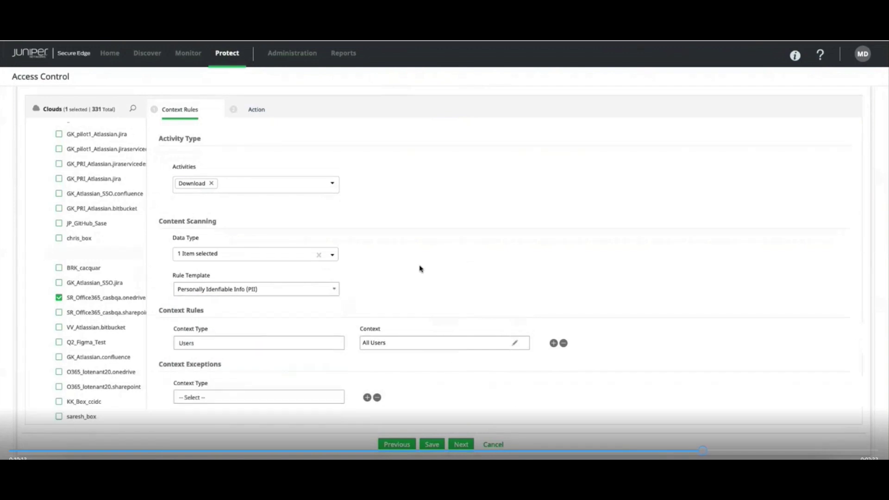
{"action": "scroll", "coordinate": [438, 343], "scroll_direction": "down", "scroll_amount": 2}
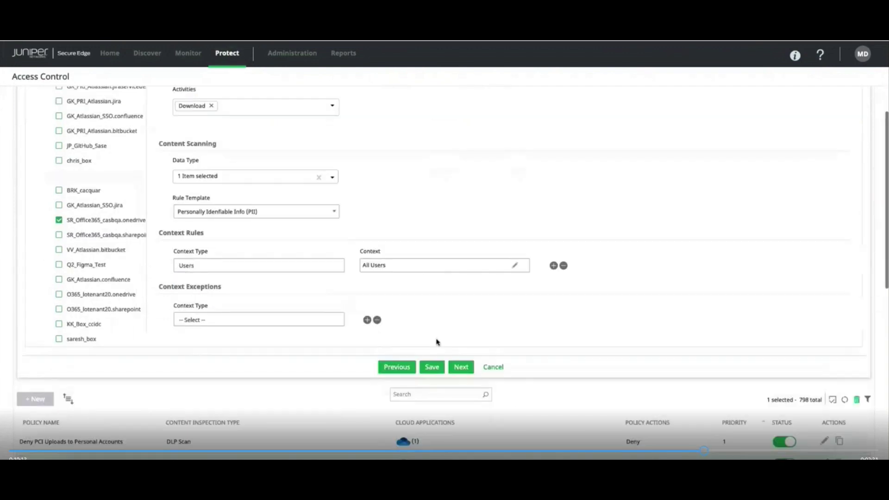
{"action": "left_click", "coordinate": [458, 367]}
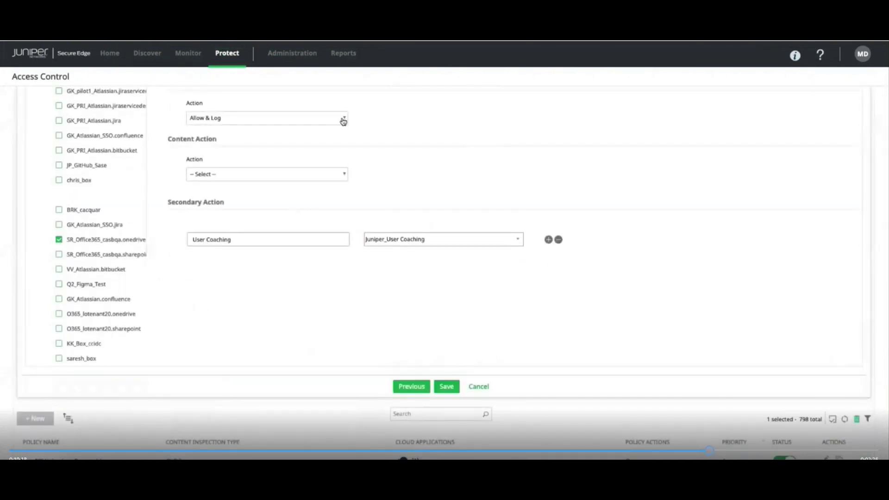
- Set the secondary action to User Coaching with the Juniper_User Coaching profile
{"action": "left_click", "coordinate": [327, 242]}
{"action": "left_click", "coordinate": [327, 240]}
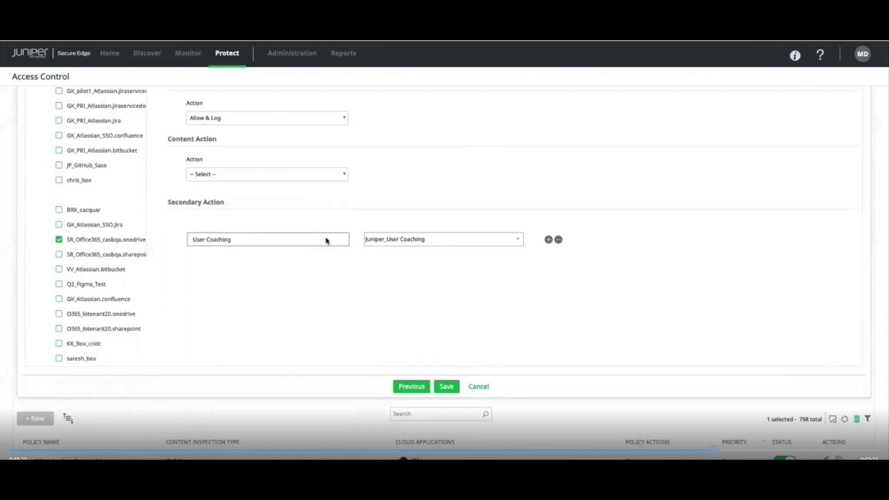
{"action": "left_click", "coordinate": [519, 241]}
{"action": "left_click", "coordinate": [472, 255]}
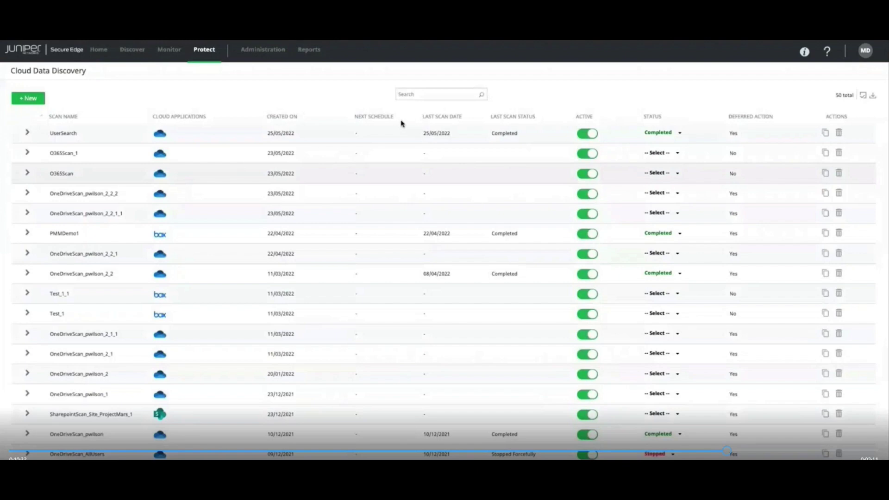
- Expand HistoricalDataScan and review its Basic, Policy and Past Scans tabs
{"action": "scroll", "coordinate": [33, 258], "scroll_direction": "down", "scroll_amount": 10}
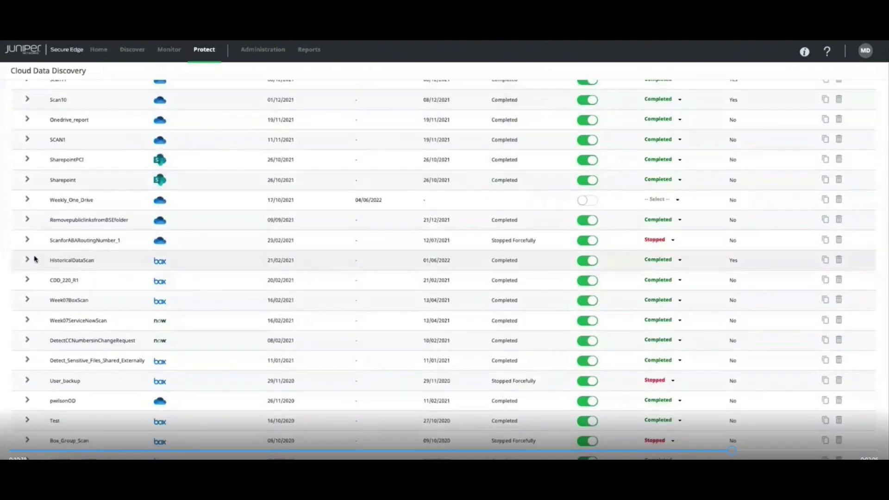
{"action": "left_click", "coordinate": [27, 259]}
{"action": "scroll", "coordinate": [358, 299], "scroll_direction": "down", "scroll_amount": 3}
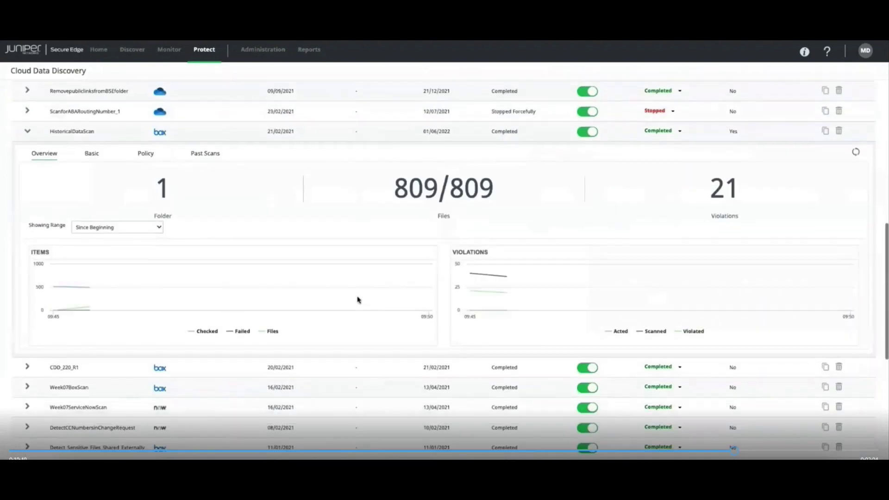
{"action": "left_click", "coordinate": [94, 157]}
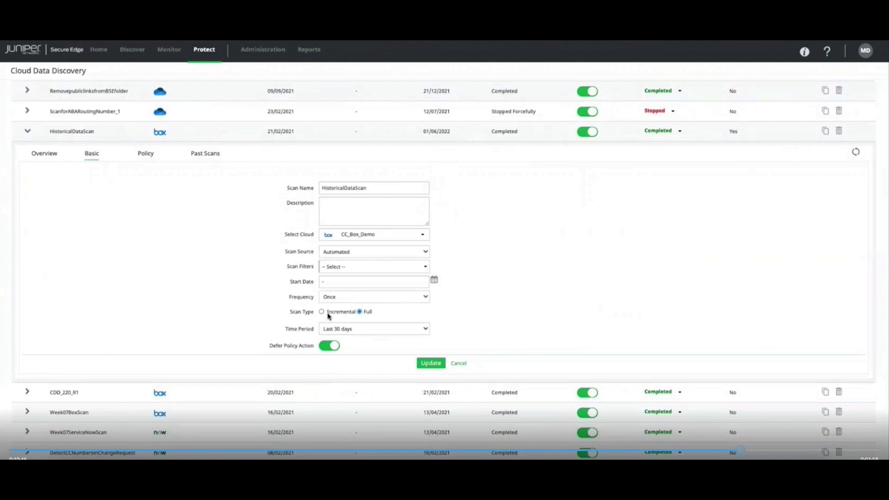
{"action": "left_click", "coordinate": [146, 153]}
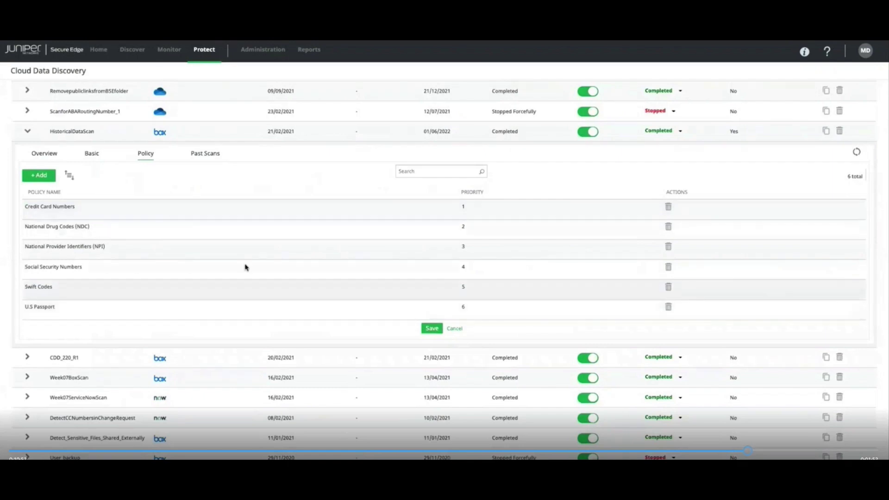
{"action": "left_click", "coordinate": [205, 154]}
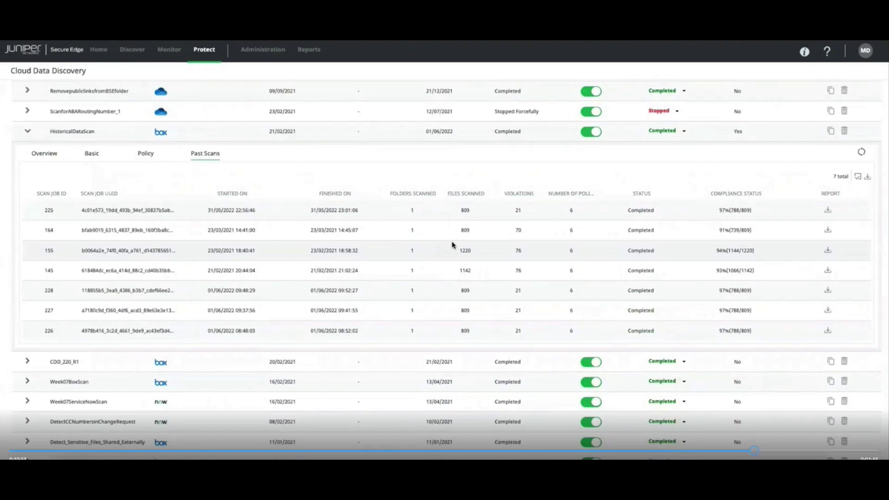
- Download a past scan's report and open Cloud Scan Report.pdf from Finder
{"action": "left_click", "coordinate": [828, 331]}
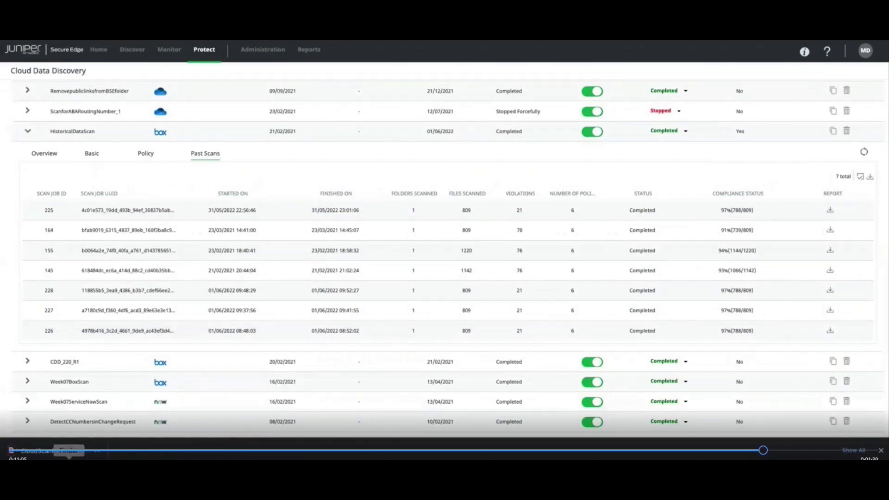
{"action": "left_click", "coordinate": [68, 450]}
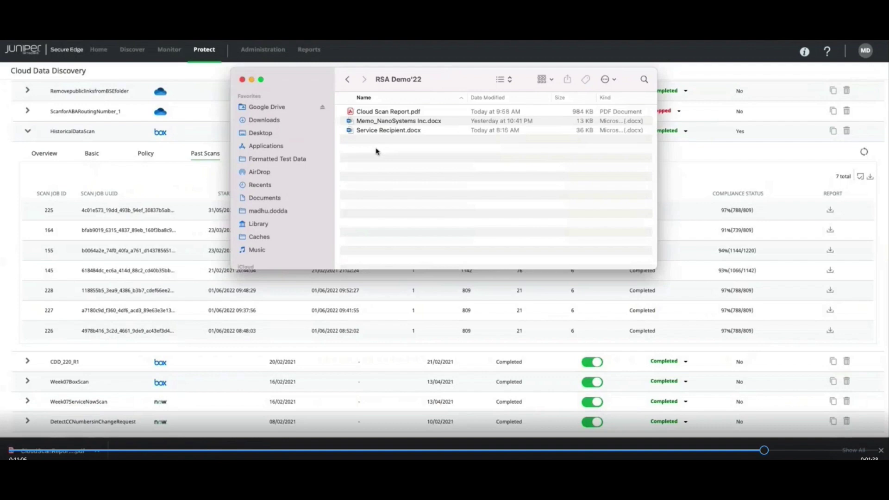
{"action": "double_click", "coordinate": [379, 115]}
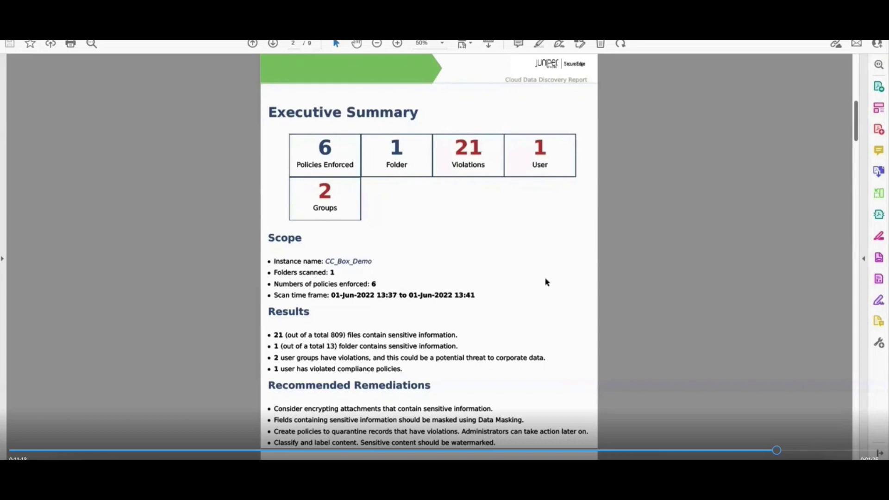
- Scroll the report down to the Top 10 Policies chart and Details table
{"action": "scroll", "coordinate": [546, 282], "scroll_direction": "down", "scroll_amount": 10}
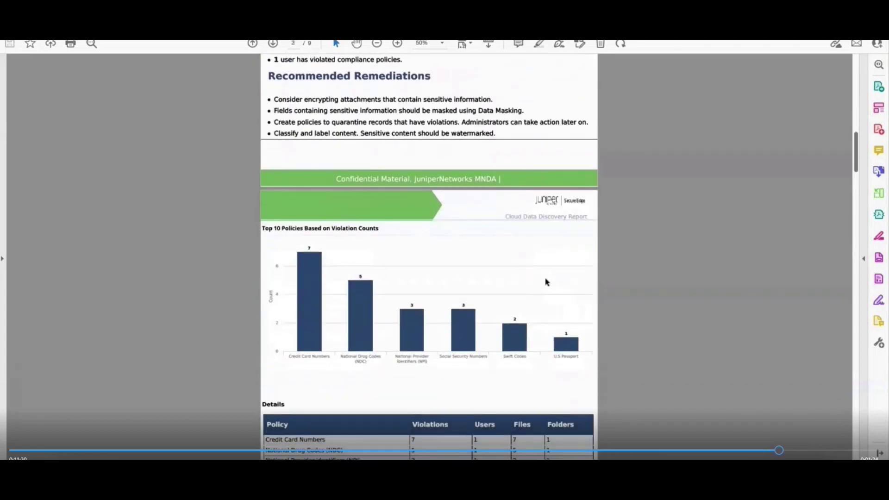
{"action": "scroll", "coordinate": [547, 281], "scroll_direction": "down", "scroll_amount": 5}
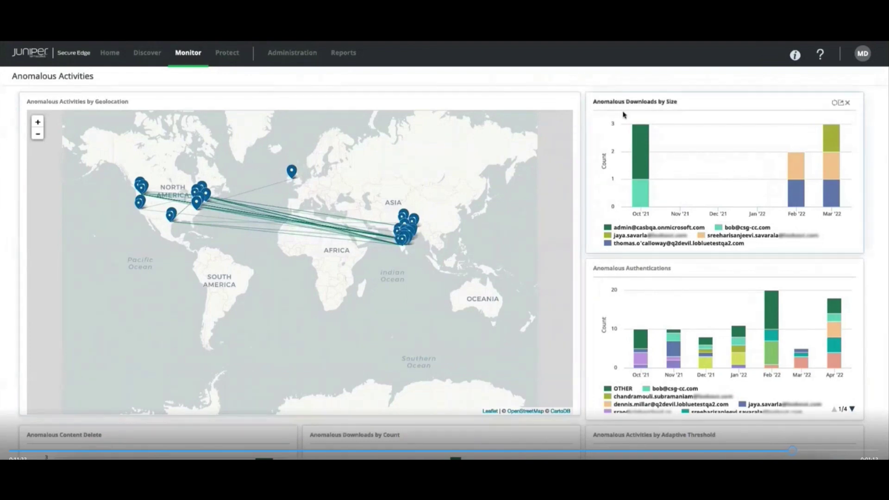
{"action": "scroll", "coordinate": [681, 277], "scroll_direction": "down", "scroll_amount": 3}
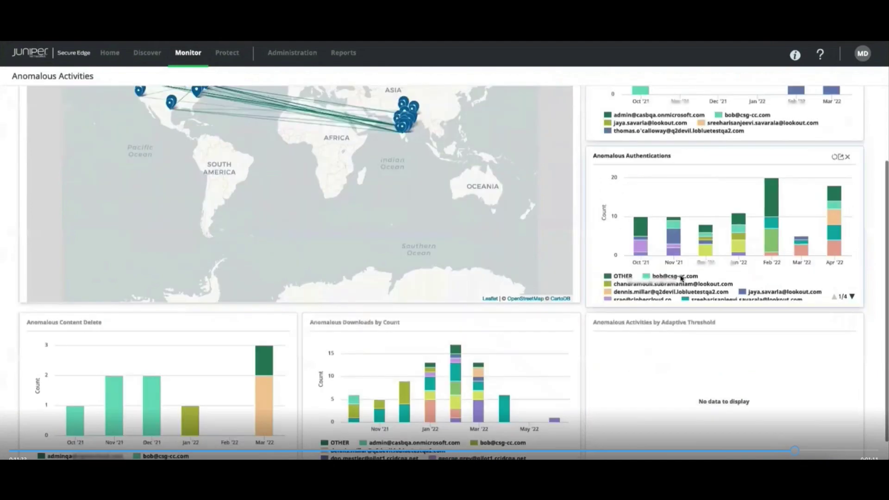
{"action": "scroll", "coordinate": [681, 277], "scroll_direction": "down", "scroll_amount": 1}
{"action": "scroll", "coordinate": [681, 277], "scroll_direction": "down", "scroll_amount": 1}
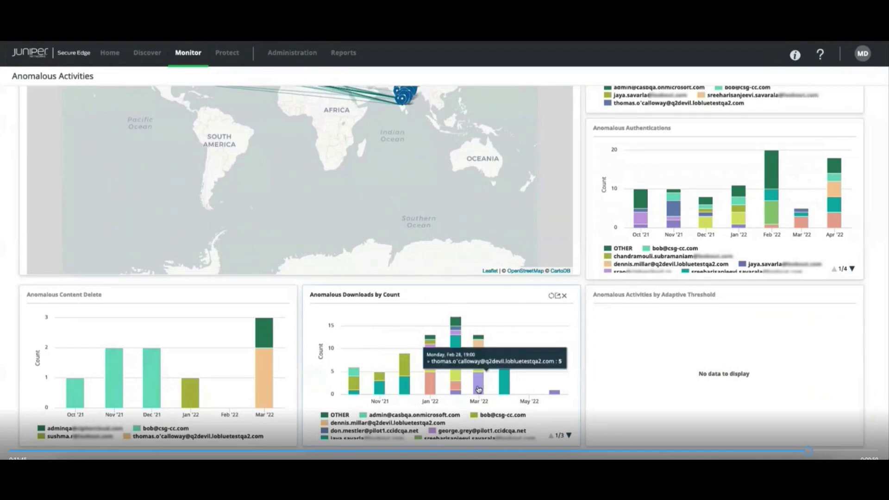
{"action": "mouse_move", "coordinate": [478, 386]}
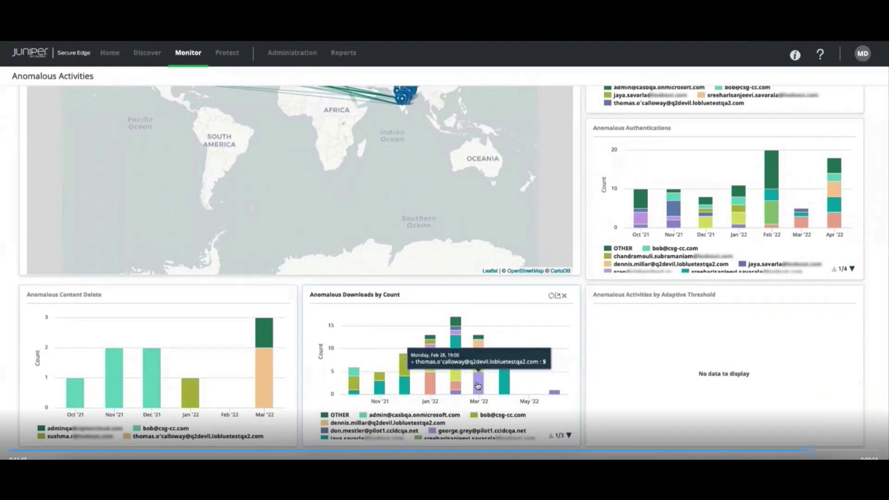
- Drill into the Mar '22 anomalous download events and open the 3/9/2022 anomaly's details
{"action": "left_click", "coordinate": [477, 386]}
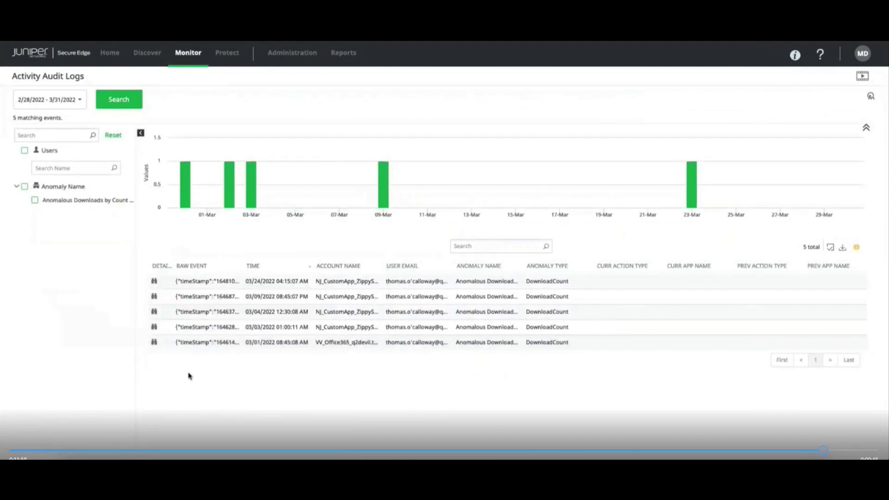
{"action": "left_click", "coordinate": [154, 297]}
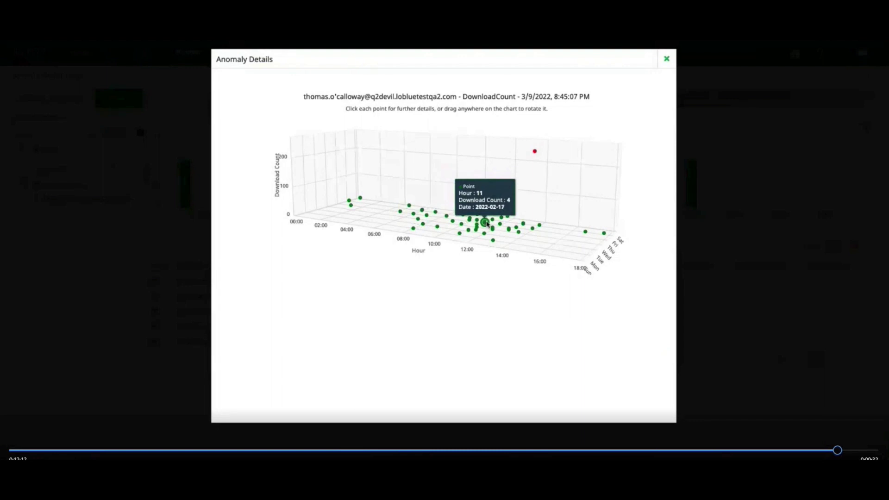
- Show the red outlier's details: 245 downloads at hour 14 on 2022-02-17
{"action": "mouse_move", "coordinate": [536, 155]}
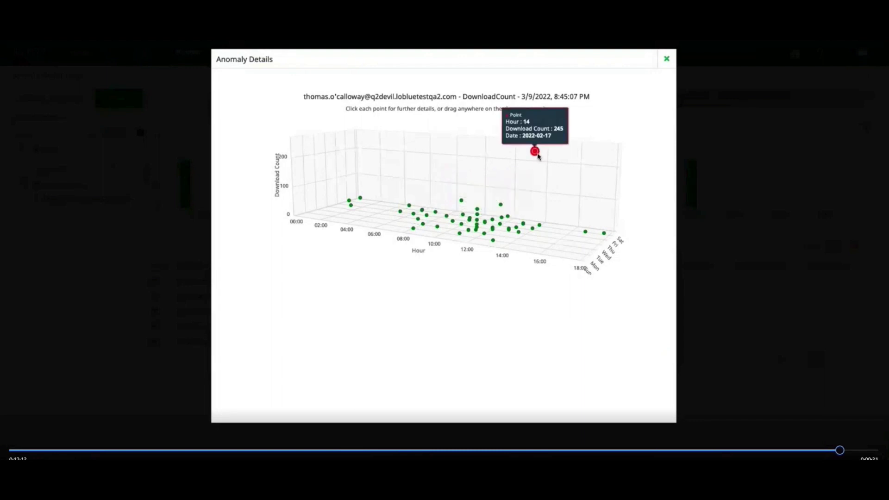